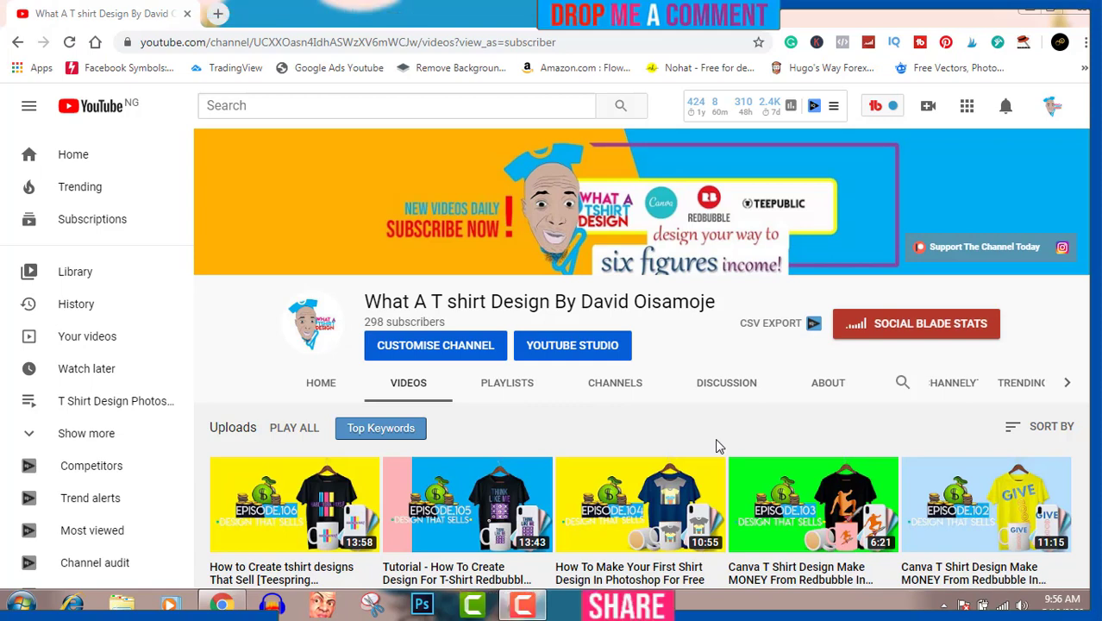
Step: Switch to Photoshop and create a 4500 by 5400 pixel RGB document at 300 pixels/inch with white background contents
{"action": "left_click", "coordinate": [422, 605]}
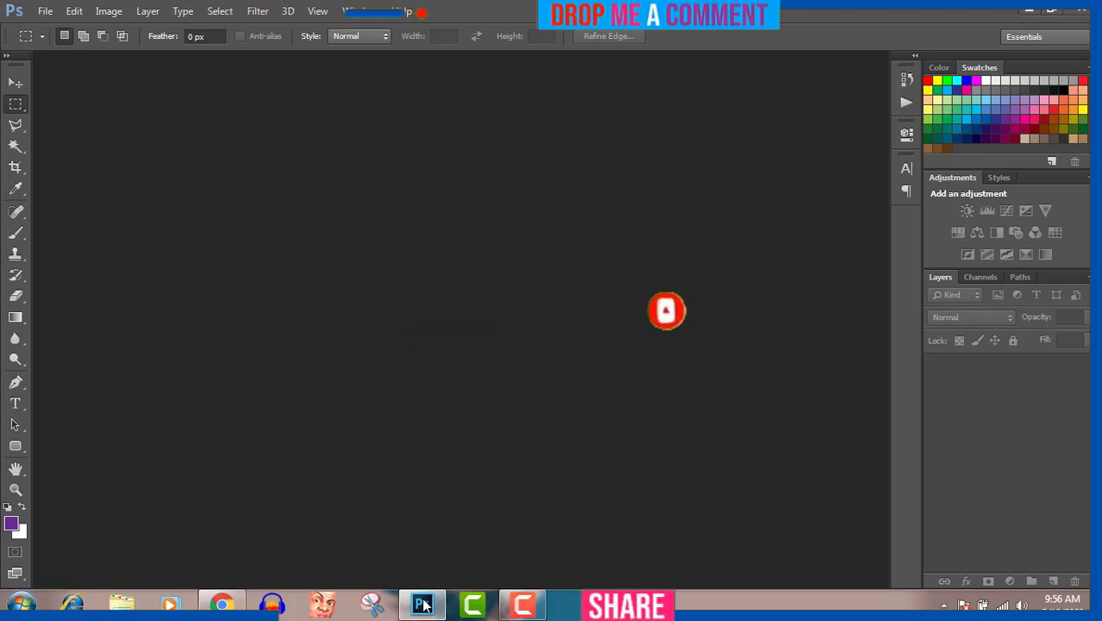
{"action": "left_click", "coordinate": [45, 15]}
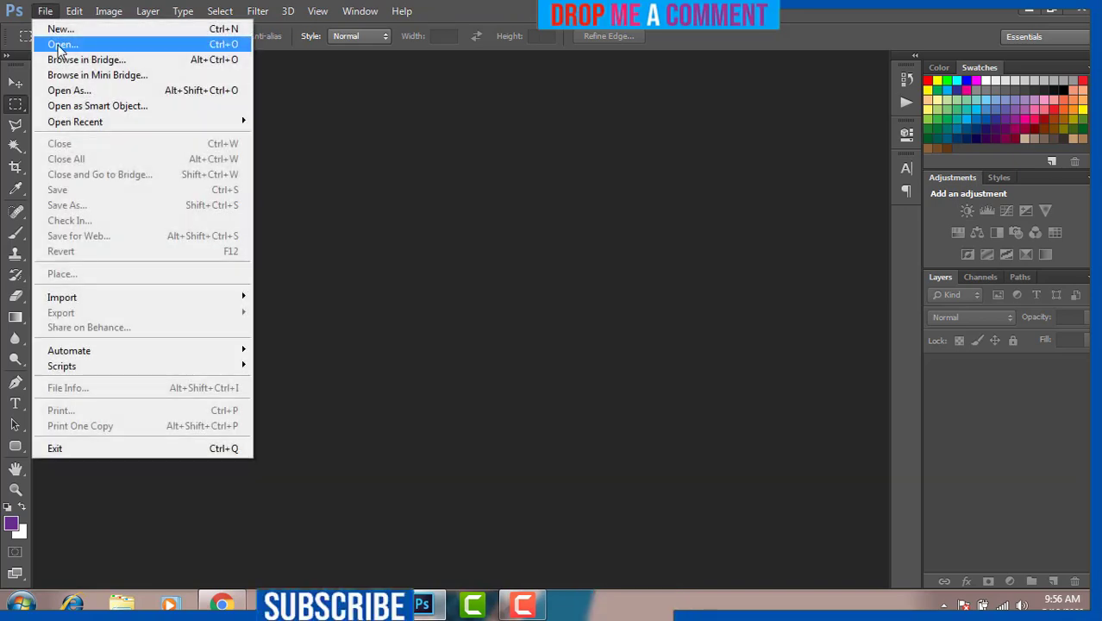
{"action": "left_click", "coordinate": [60, 29]}
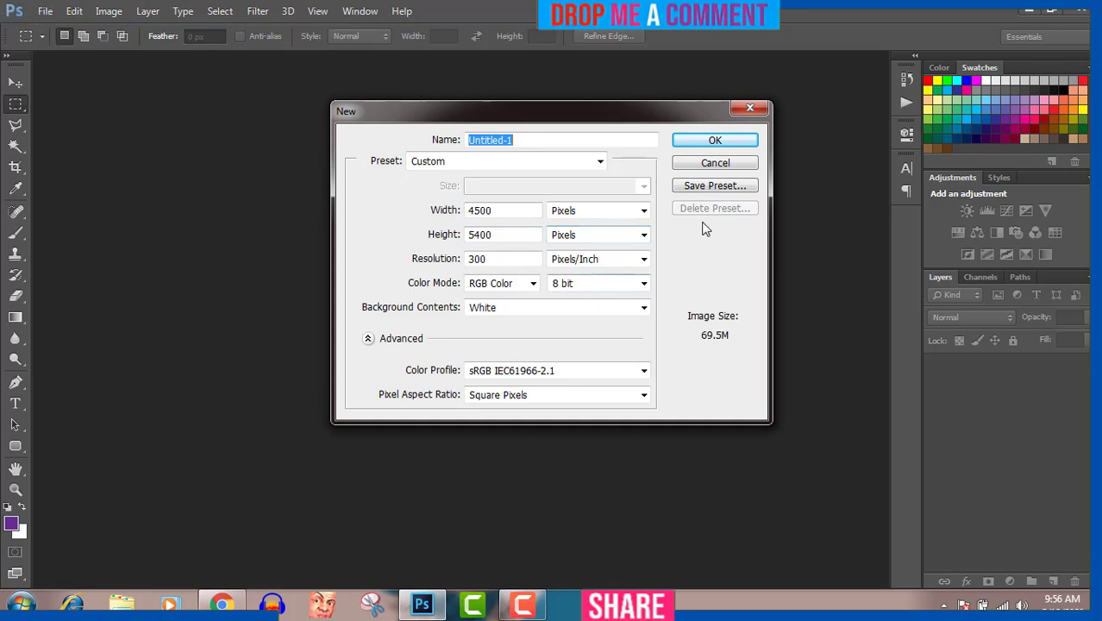
{"action": "left_click", "coordinate": [704, 140]}
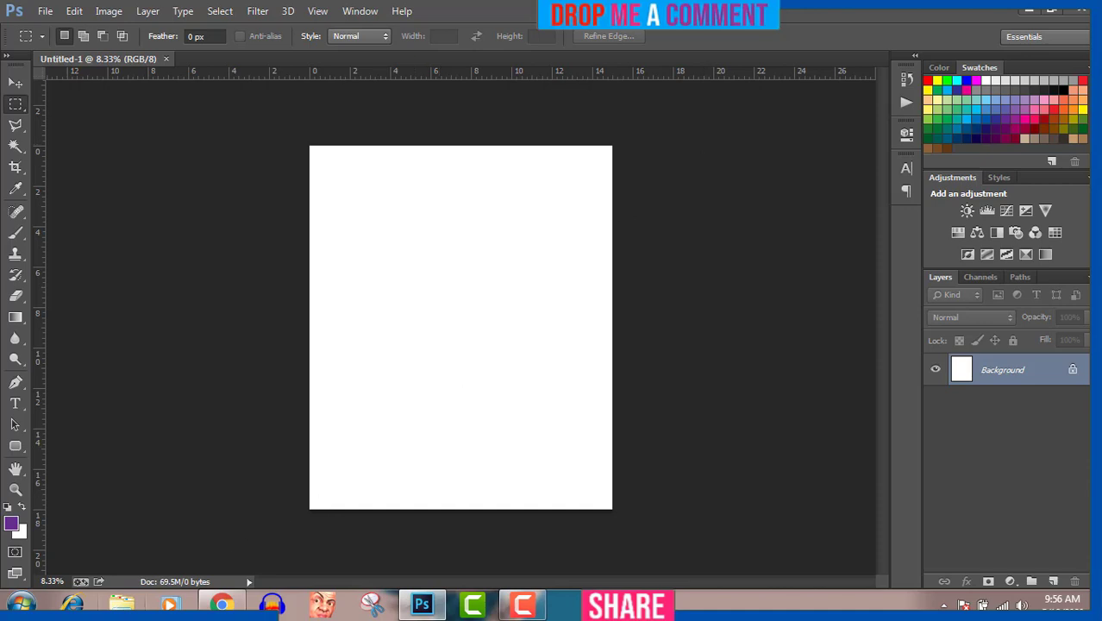
Step: Place the cartoon dog image happy-young-boy-lovingly-hugging-his-pet-dog-vector-5083636 from the Downloads folder onto the canvas
{"action": "left_click", "coordinate": [120, 603]}
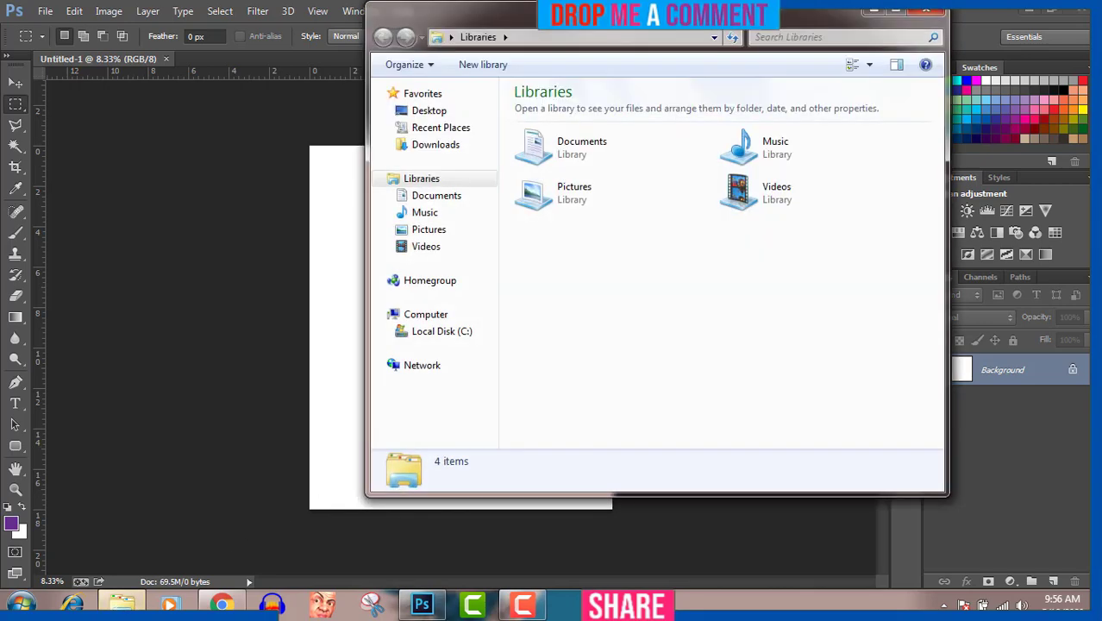
{"action": "left_click", "coordinate": [446, 148]}
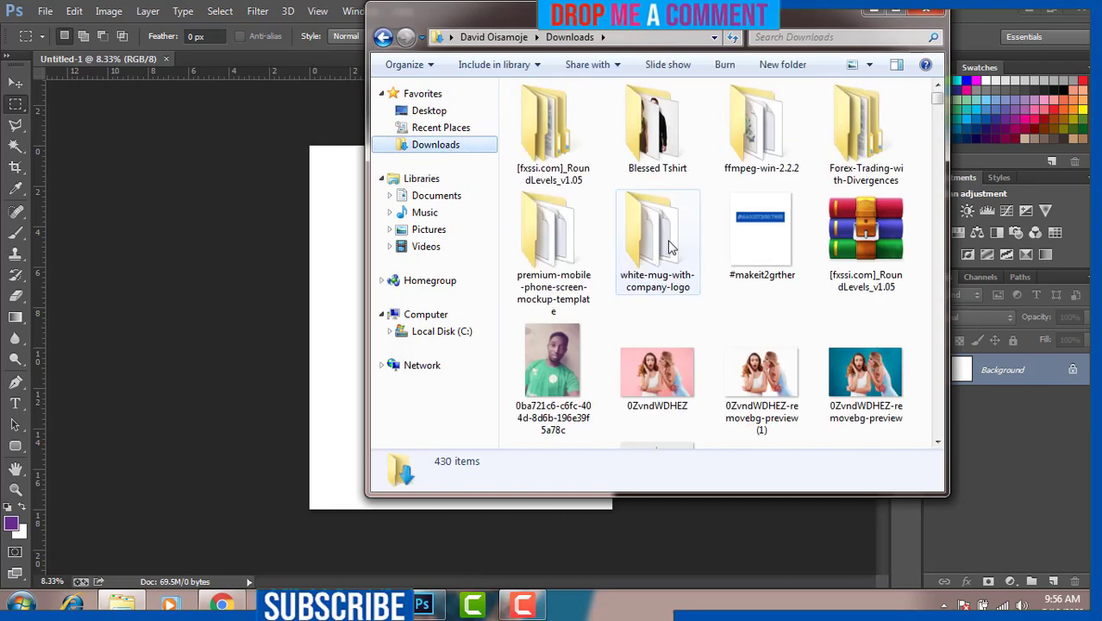
{"action": "key", "text": "h"}
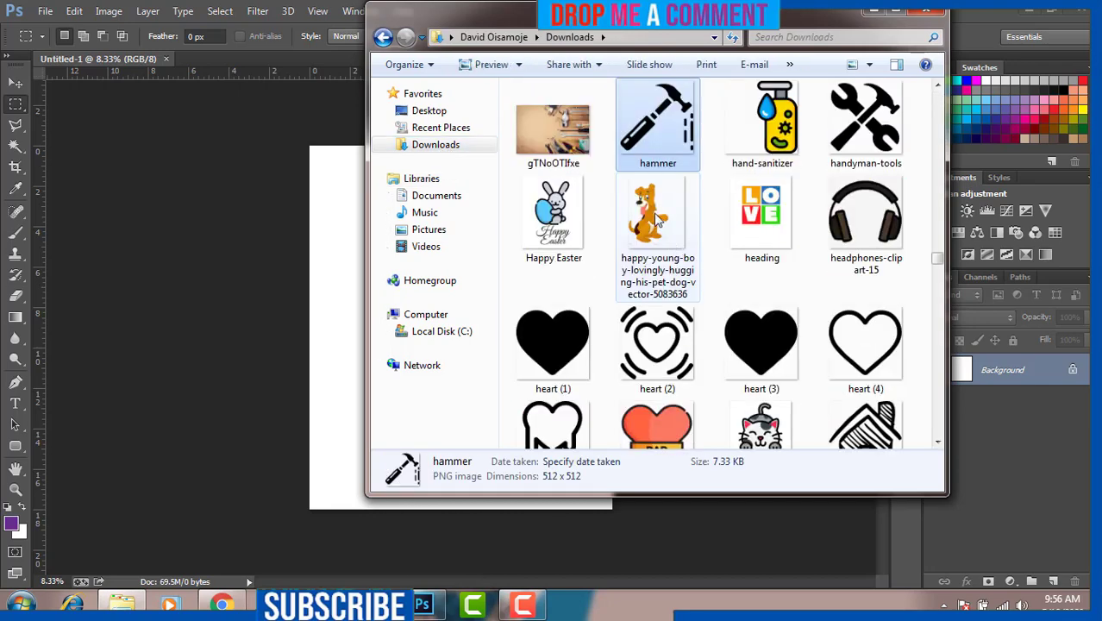
{"action": "left_click_drag", "start_coordinate": [658, 220], "coordinate": [356, 291]}
{"action": "left_click_drag", "start_coordinate": [433, 315], "coordinate": [429, 310]}
{"action": "key", "text": "m"}
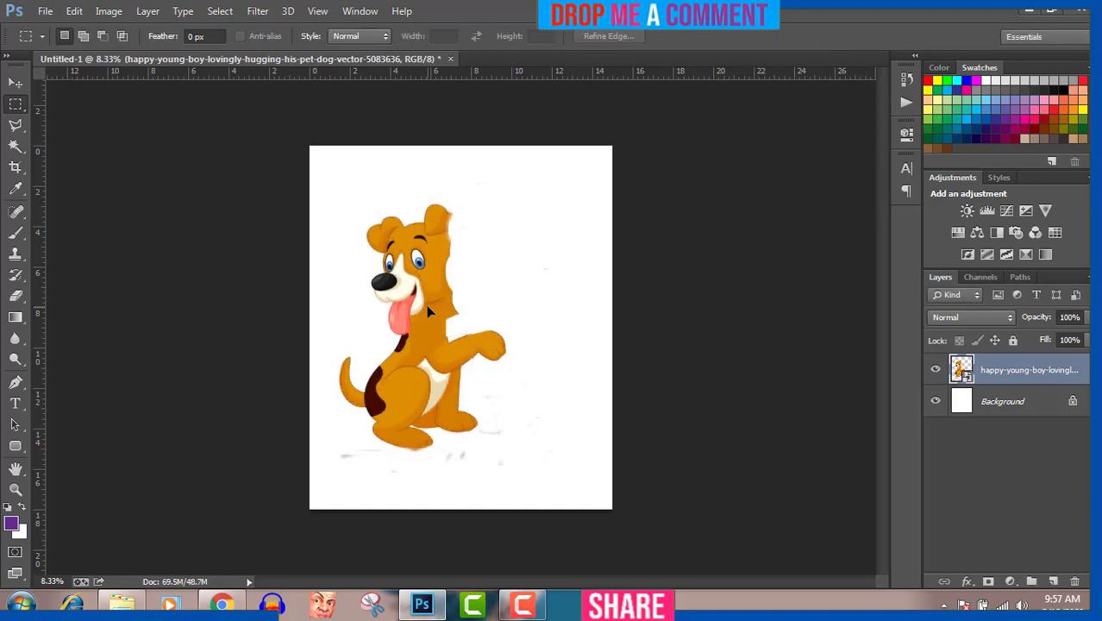
Step: Place the 52-520198 cute cartoon coffee cup image from Downloads onto the canvas, shifted right so it overlaps the dog's right side
{"action": "key", "text": "alt+Tab"}
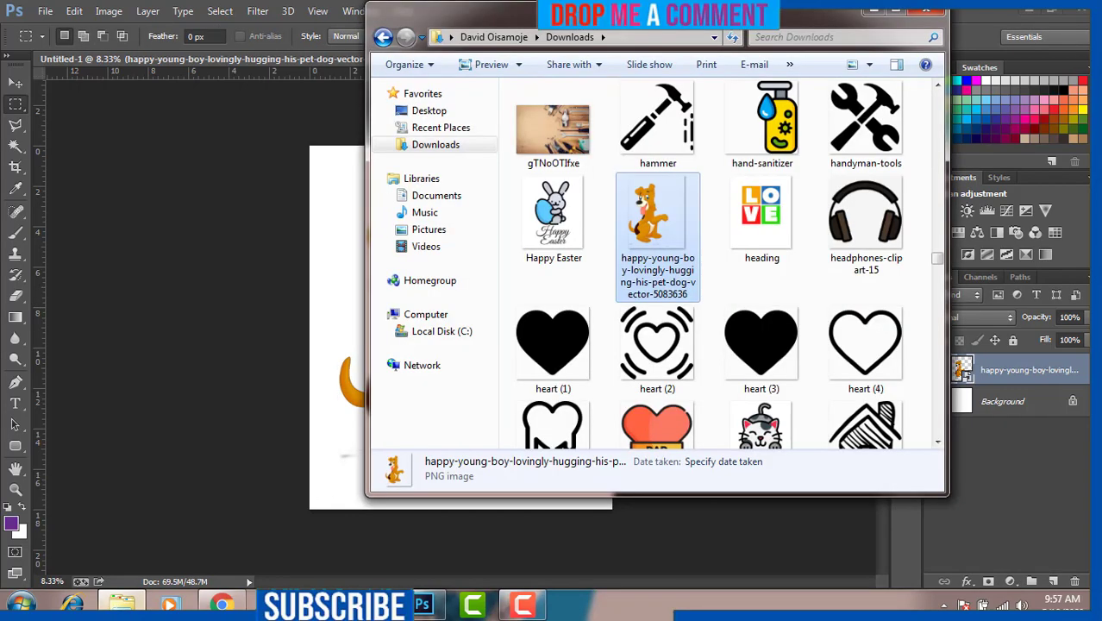
{"action": "left_click", "coordinate": [578, 226]}
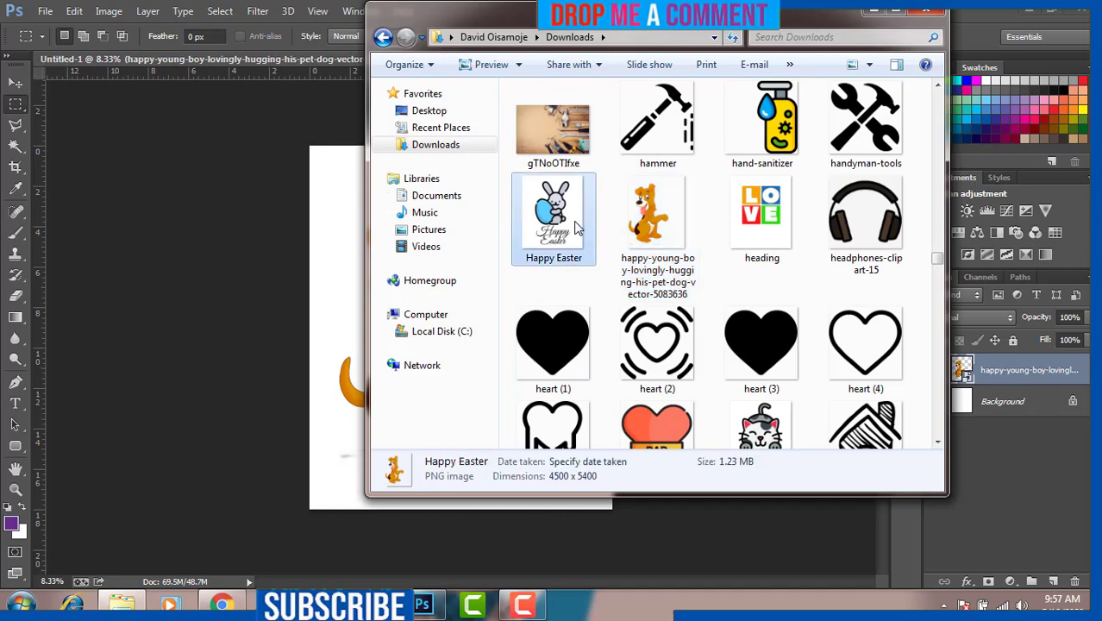
{"action": "key", "text": "5"}
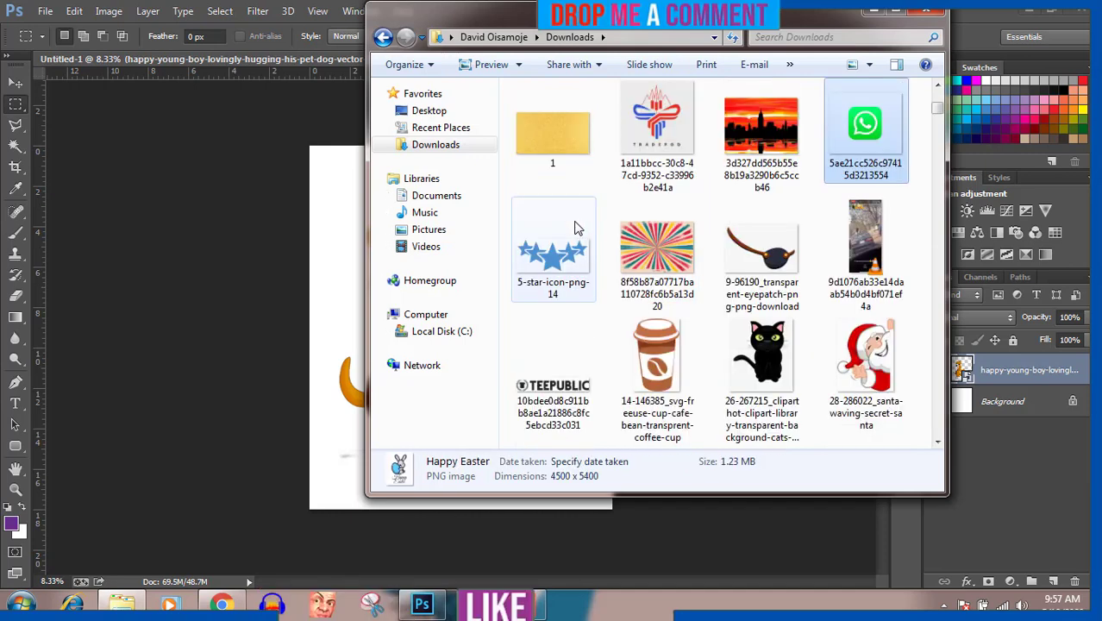
{"action": "key", "text": "2"}
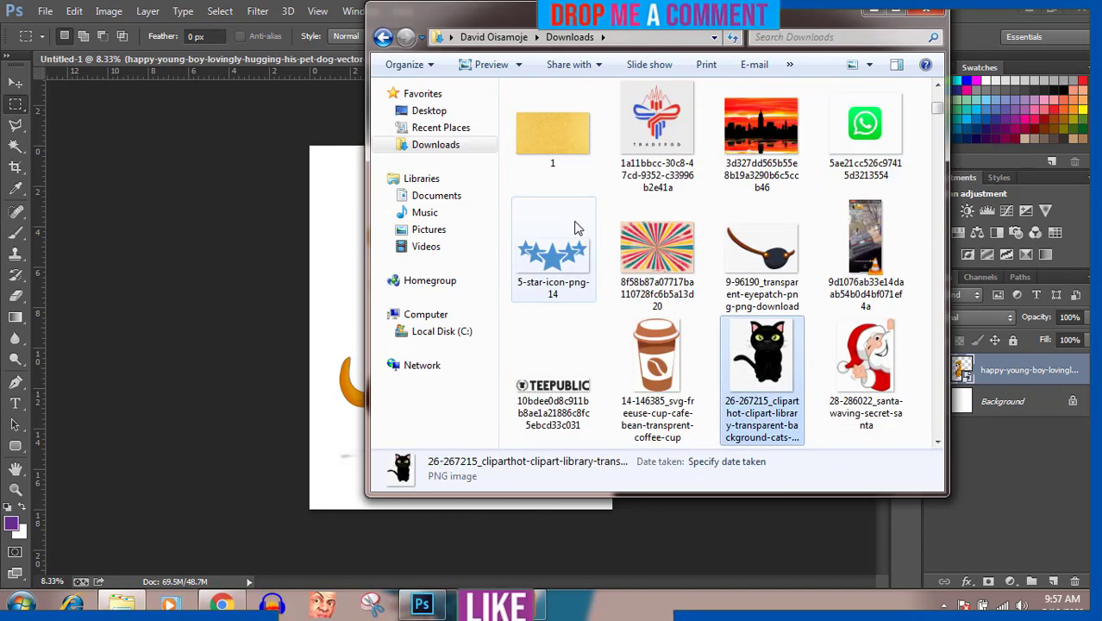
{"action": "left_click", "coordinate": [938, 442]}
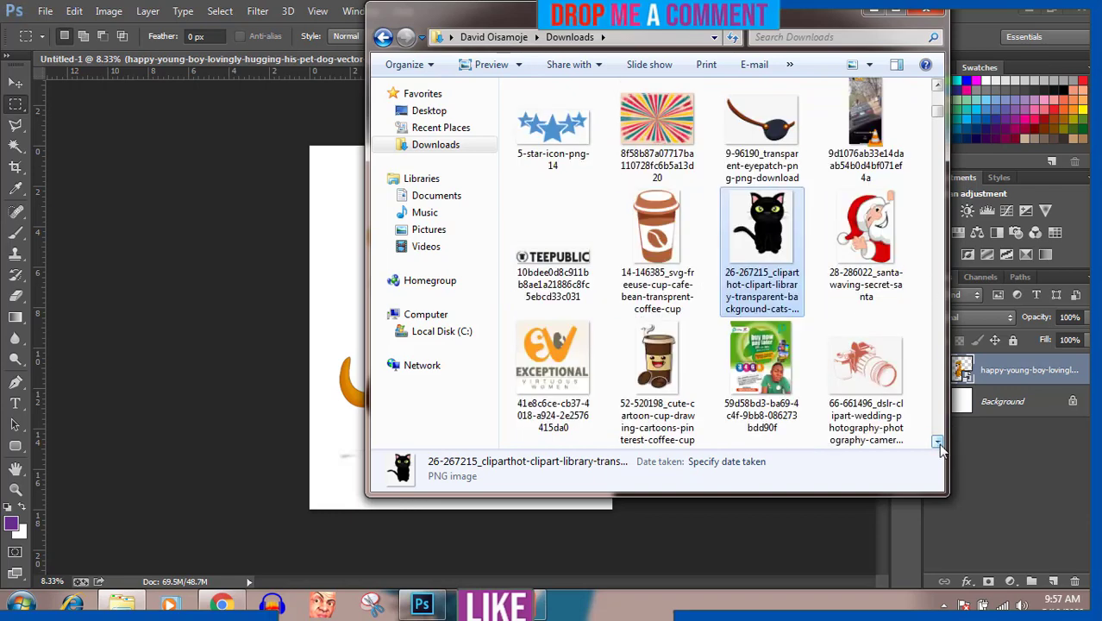
{"action": "left_click", "coordinate": [938, 443]}
{"action": "left_click_drag", "start_coordinate": [660, 242], "coordinate": [335, 246]}
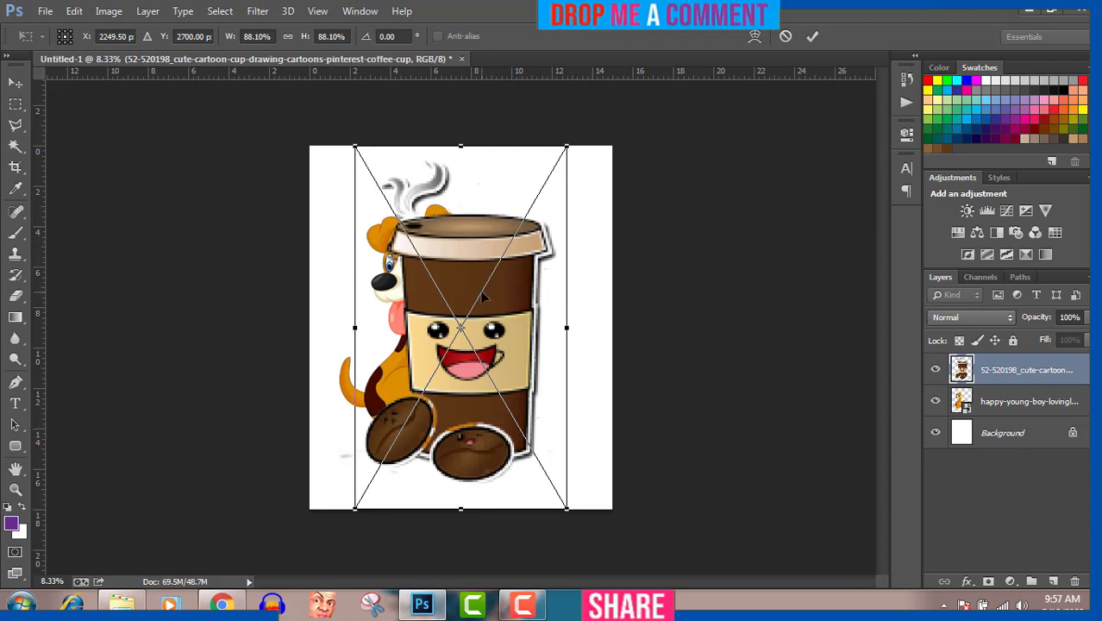
{"action": "left_click_drag", "start_coordinate": [499, 300], "coordinate": [539, 285]}
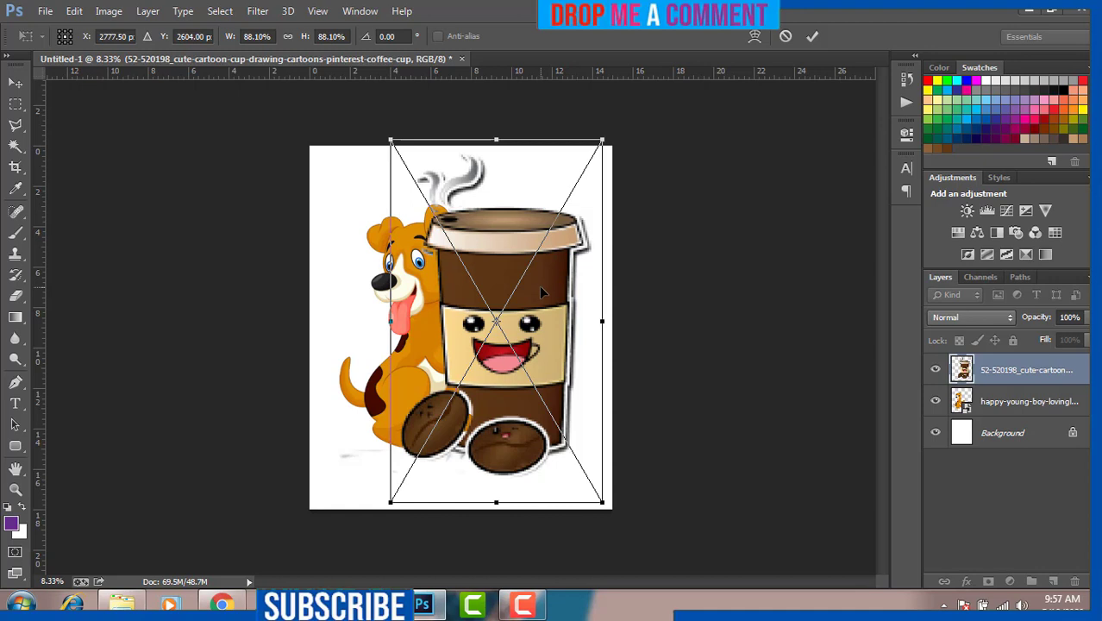
{"action": "key", "text": "m"}
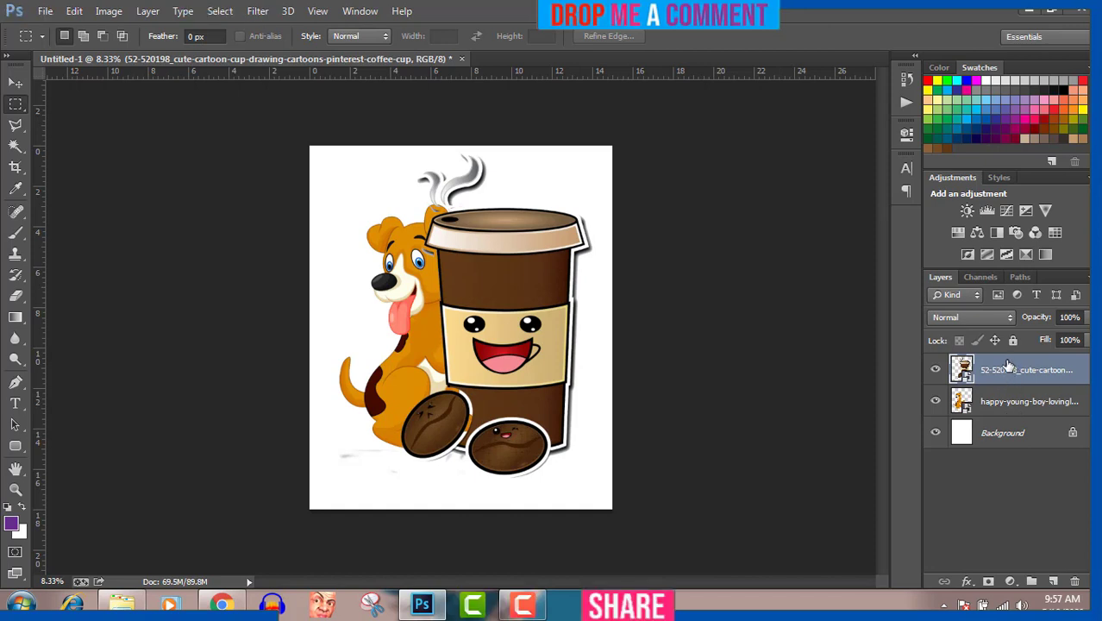
Step: Move the coffee cup layer beneath the dog layer and return it above the dog
{"action": "left_click_drag", "start_coordinate": [1009, 367], "coordinate": [1007, 405]}
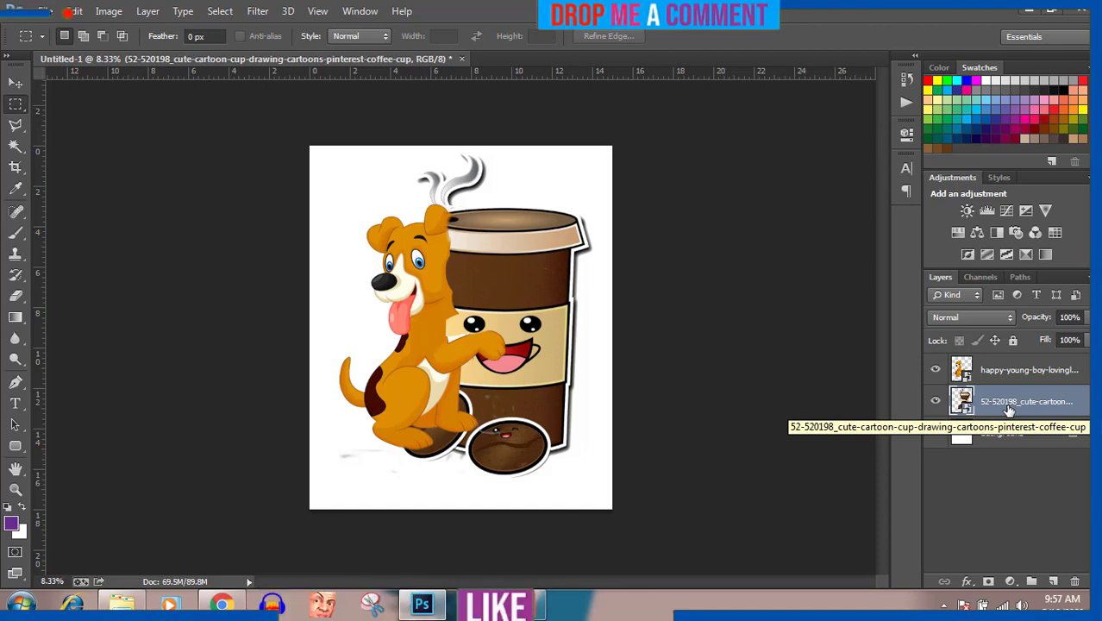
{"action": "left_click_drag", "start_coordinate": [1009, 410], "coordinate": [1009, 372]}
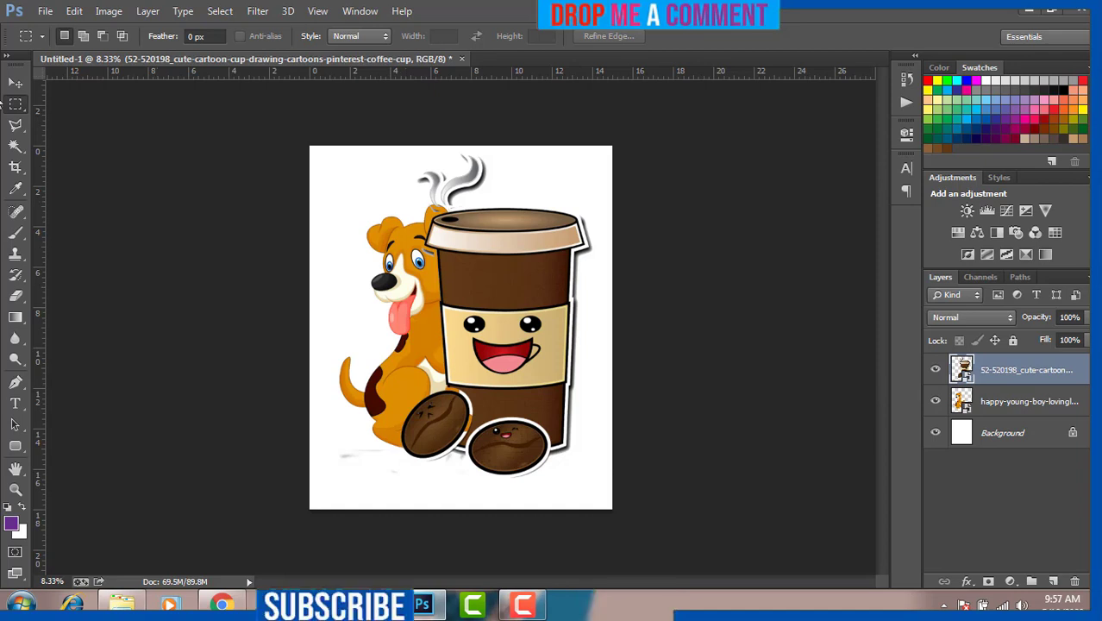
Step: Nudge the coffee cup to the right and back toward the dog in large increments with the Move tool
{"action": "left_click", "coordinate": [14, 85]}
{"action": "key", "text": "shift+Right"}
{"action": "key", "text": "shift+Right"}
{"action": "key", "text": "shift+Right"}
{"action": "key", "text": "shift+Right"}
{"action": "key", "text": "shift+Right"}
{"action": "key", "text": "shift+Right"}
{"action": "key", "text": "shift+Right"}
{"action": "key", "text": "shift+Right"}
{"action": "key", "text": "shift+Right"}
{"action": "key", "text": "shift+Right"}
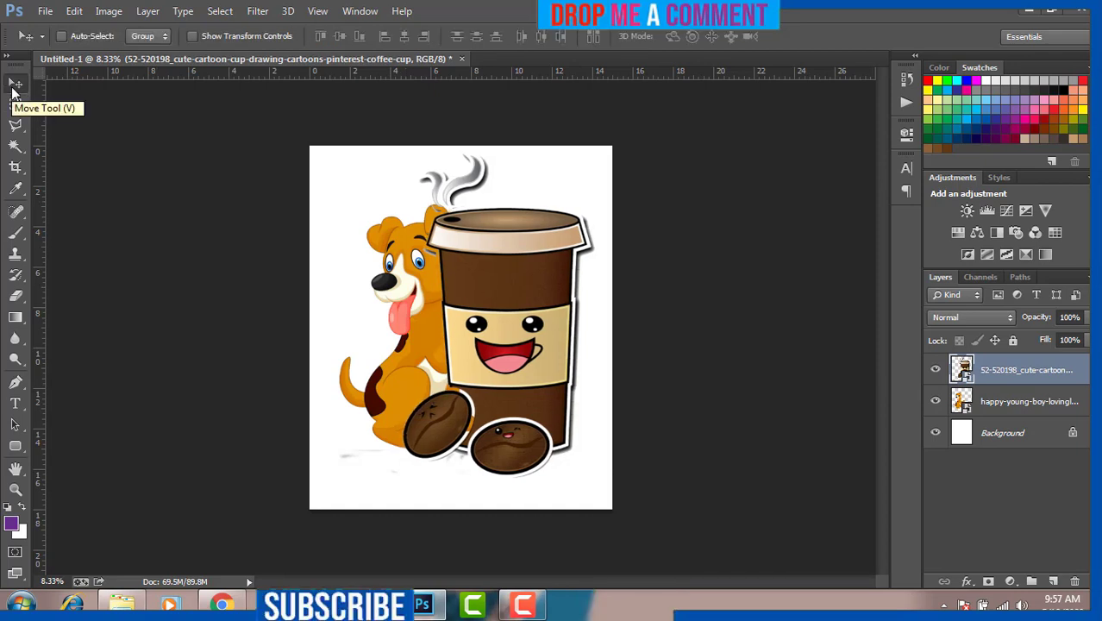
{"action": "key", "text": "shift+Left"}
{"action": "key", "text": "shift+Left"}
{"action": "key", "text": "shift+Left"}
{"action": "key", "text": "shift+Left"}
{"action": "key", "text": "shift+Left"}
{"action": "key", "text": "shift+Left"}
{"action": "key", "text": "shift+Left"}
{"action": "key", "text": "shift+Left"}
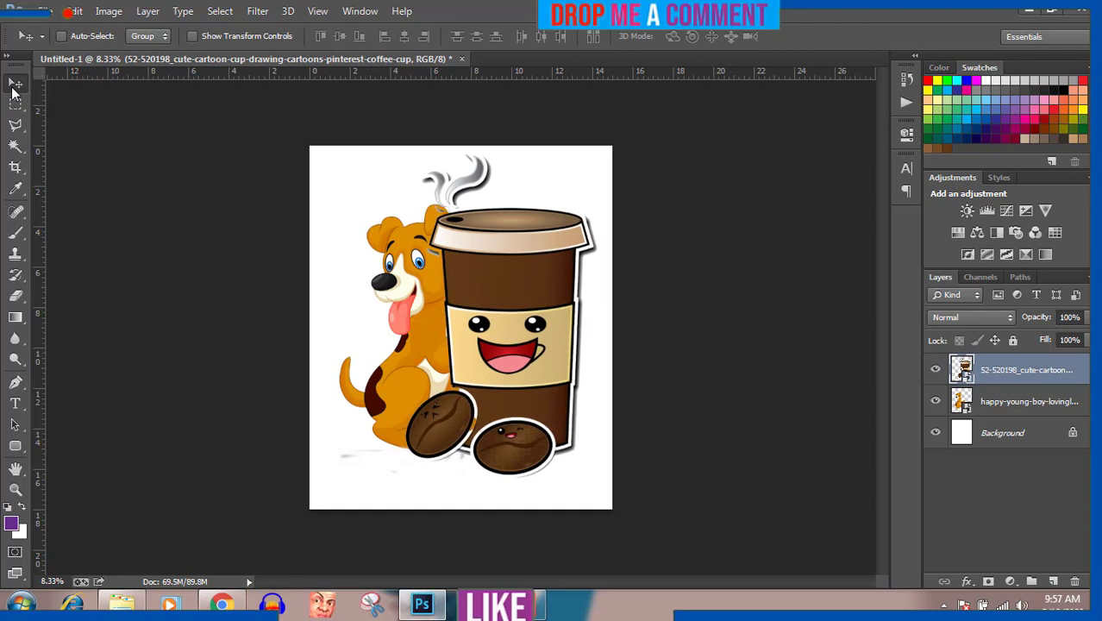
{"action": "key", "text": "shift+Left"}
{"action": "key", "text": "shift+Left"}
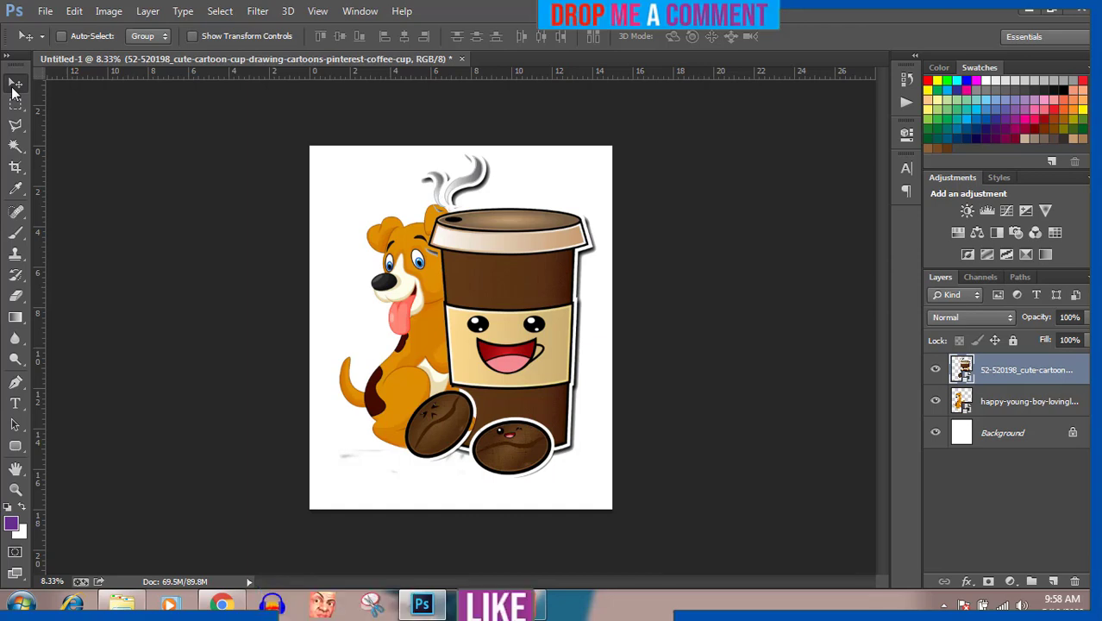
Step: Stack the coffee cup layer beneath the dog layer and position the cup slightly higher, behind the dog's head and outstretched paw
{"action": "mouse_move", "coordinate": [501, 261]}
{"action": "left_mouse_down"}
{"action": "mouse_move", "coordinate": [597, 258]}
{"action": "mouse_move", "coordinate": [507, 248]}
{"action": "mouse_move", "coordinate": [517, 250]}
{"action": "left_mouse_up"}
{"action": "left_click_drag", "start_coordinate": [1011, 379], "coordinate": [1011, 407]}
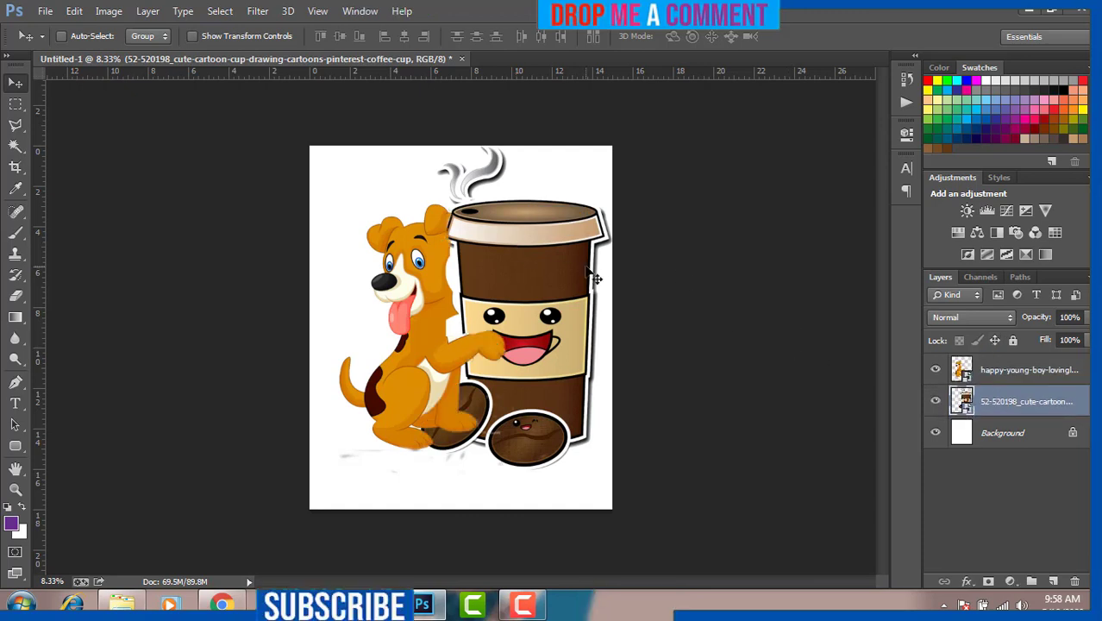
{"action": "left_click_drag", "start_coordinate": [559, 261], "coordinate": [544, 265]}
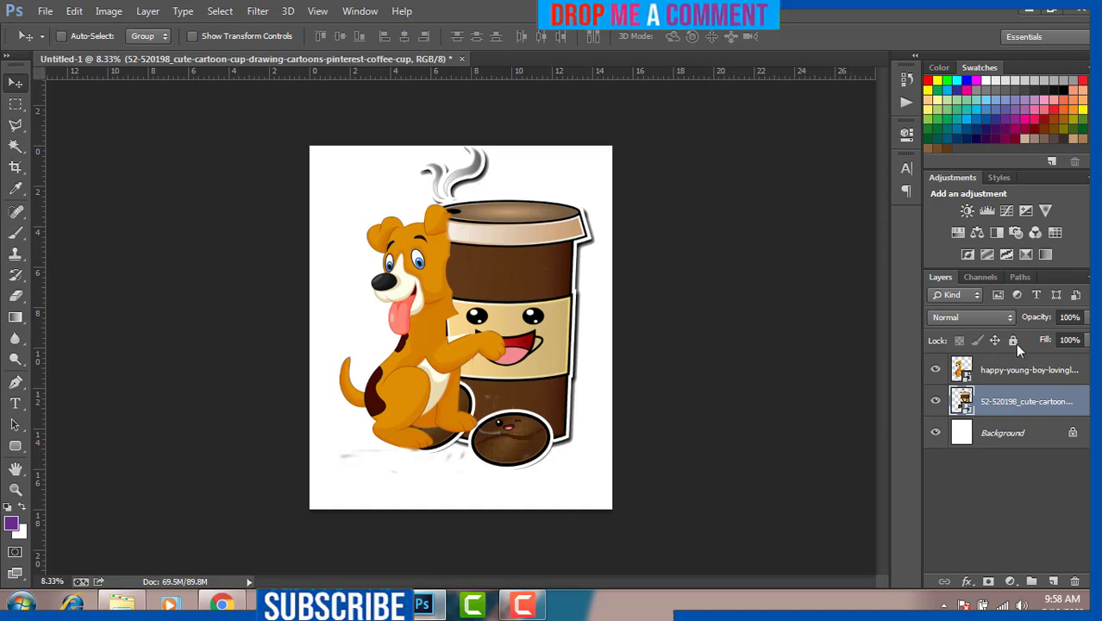
Step: Reduce the dog layer's opacity to 87%
{"action": "left_click", "coordinate": [1022, 368]}
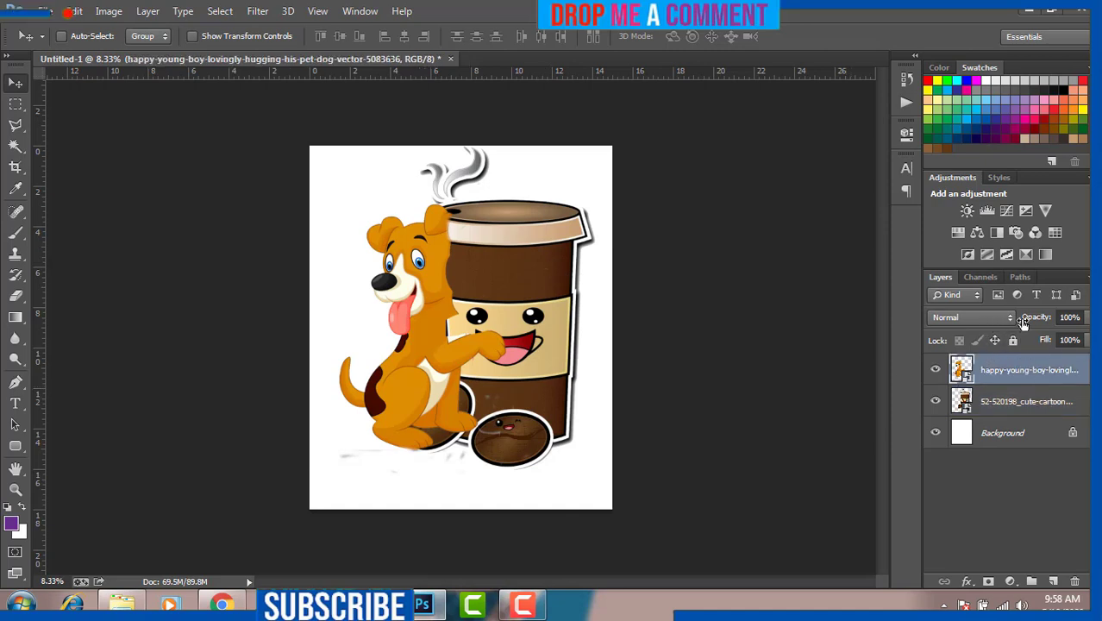
{"action": "left_click_drag", "start_coordinate": [1047, 320], "coordinate": [1036, 320]}
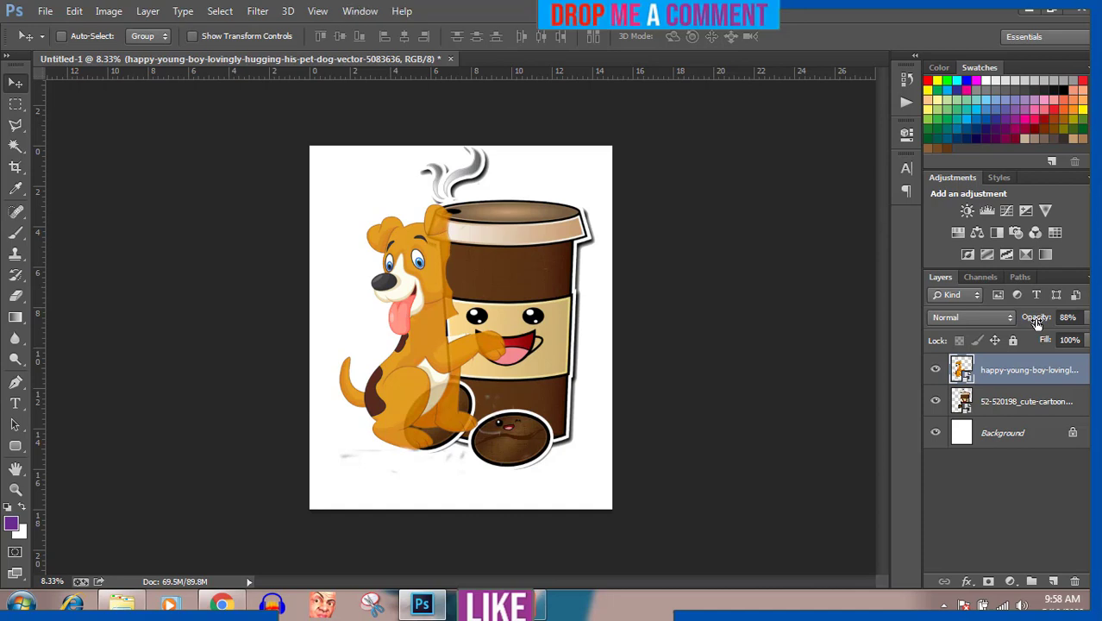
{"action": "left_click_drag", "start_coordinate": [1038, 320], "coordinate": [1034, 321]}
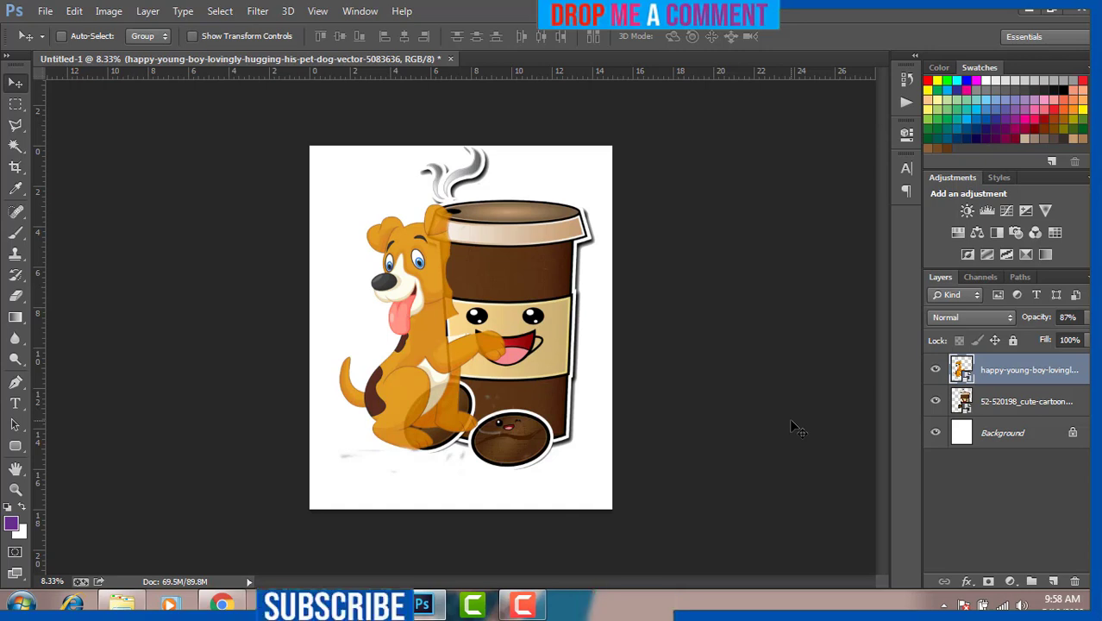
Step: Rasterize the dog smart object layer
{"action": "key", "text": "ctrl+plus"}
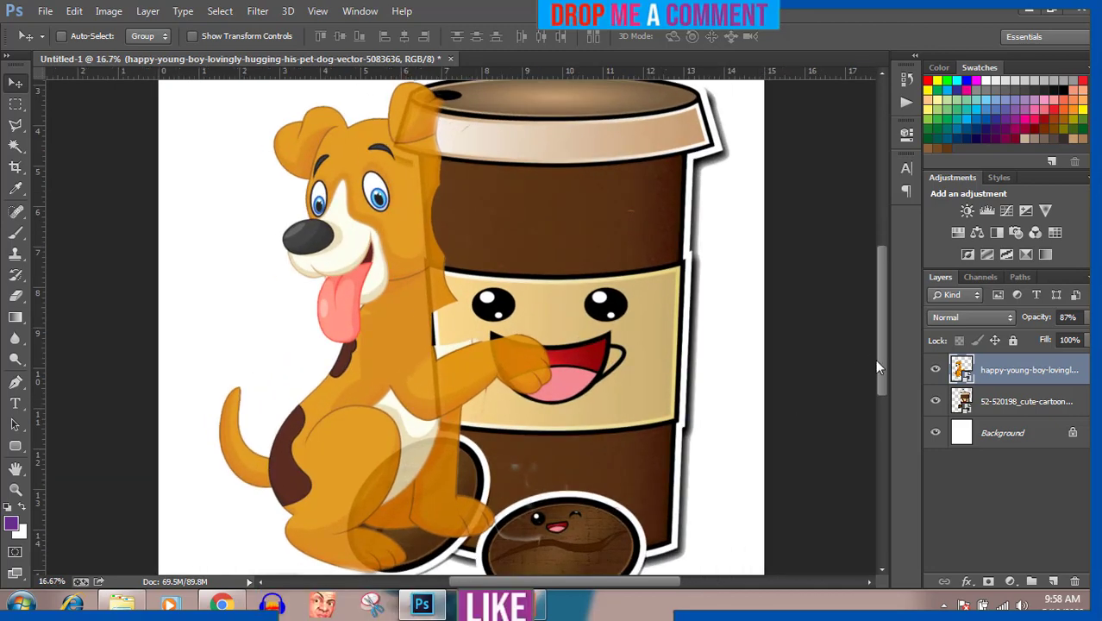
{"action": "scroll", "coordinate": [875, 359], "scroll_direction": "up", "scroll_amount": 2}
{"action": "scroll", "coordinate": [875, 354], "scroll_direction": "up", "scroll_amount": 1}
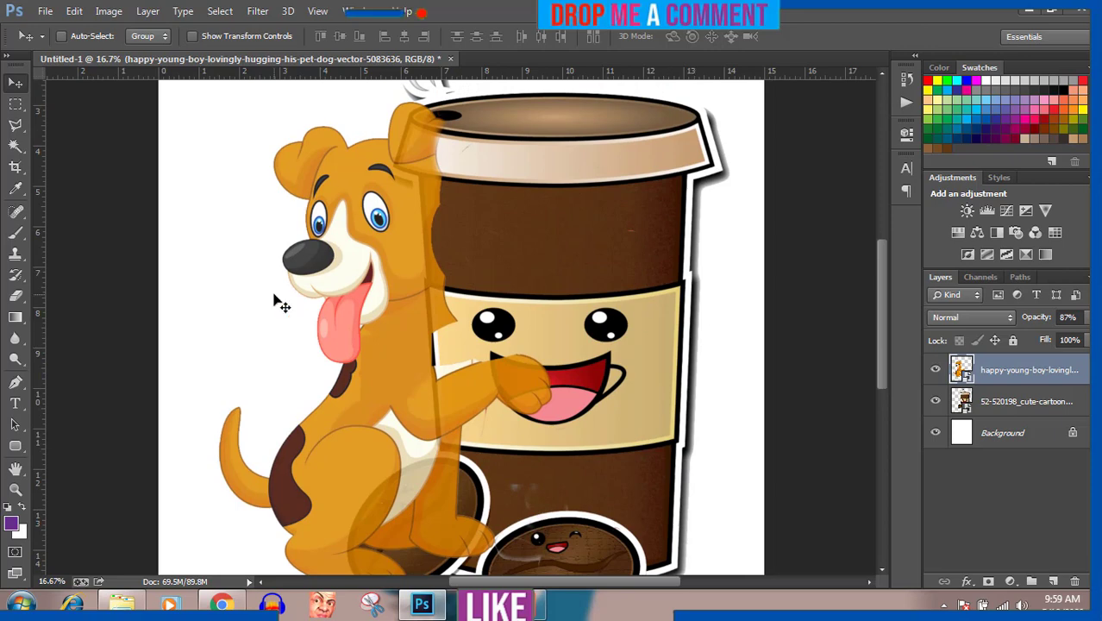
{"action": "right_click", "coordinate": [1087, 373]}
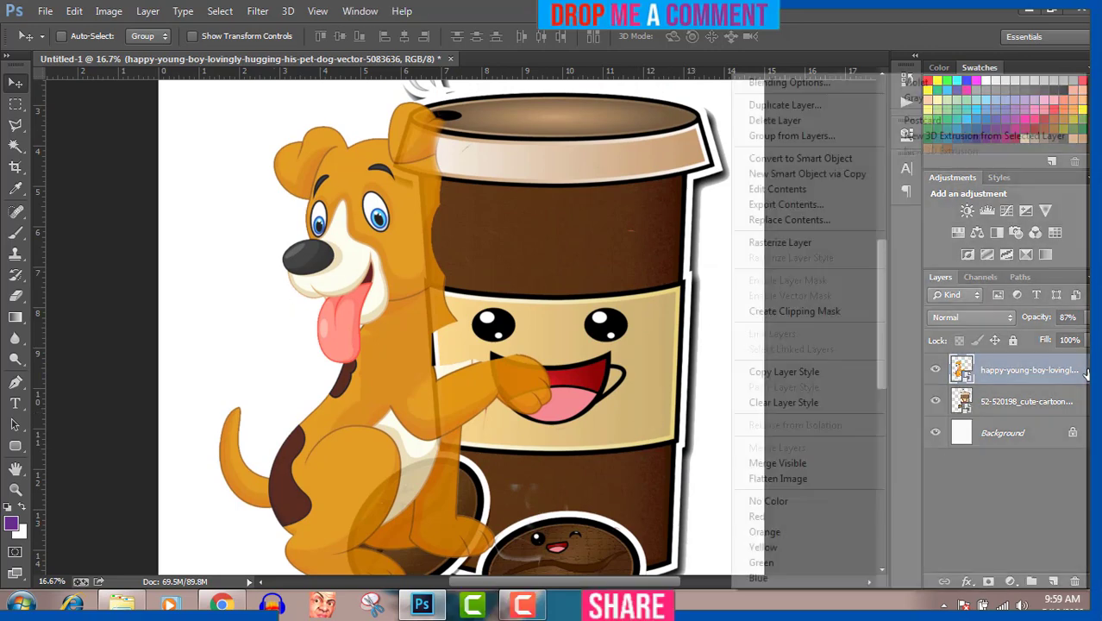
{"action": "left_click", "coordinate": [833, 244]}
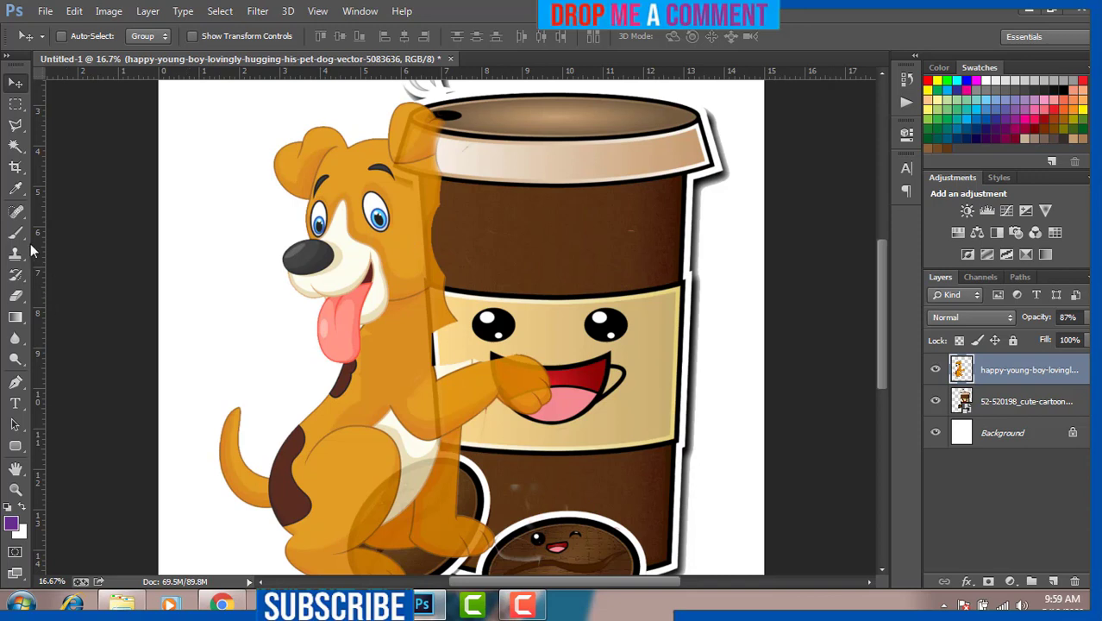
Step: Select the part of the dog overlapping the cup above its outstretched arm with the Polygonal Lasso, following the cup's left edge
{"action": "left_click", "coordinate": [15, 125]}
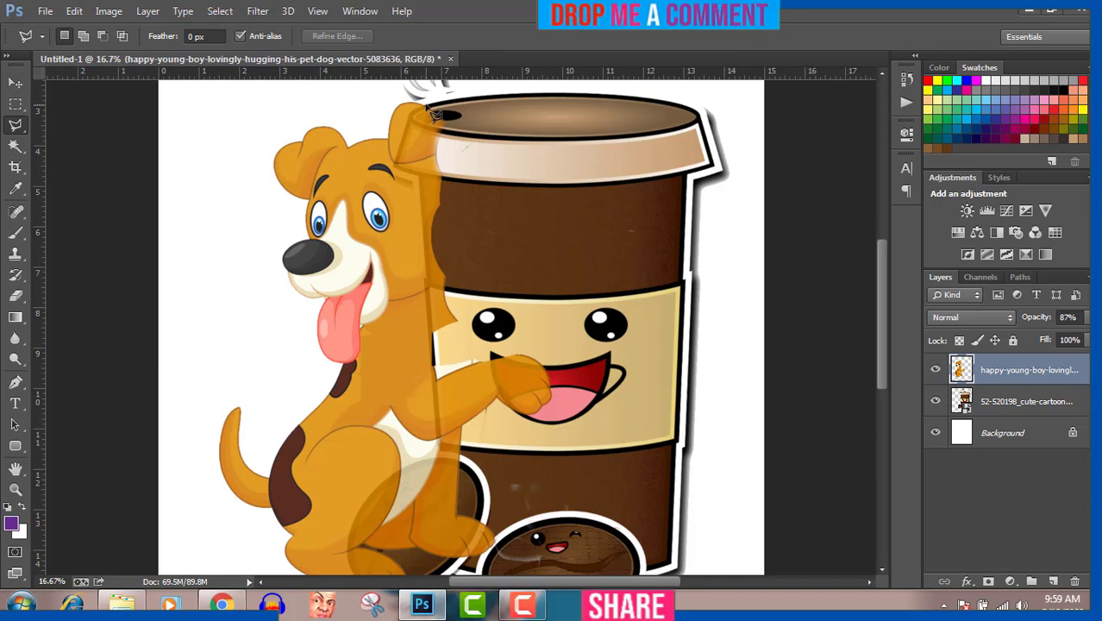
{"action": "left_click", "coordinate": [424, 183]}
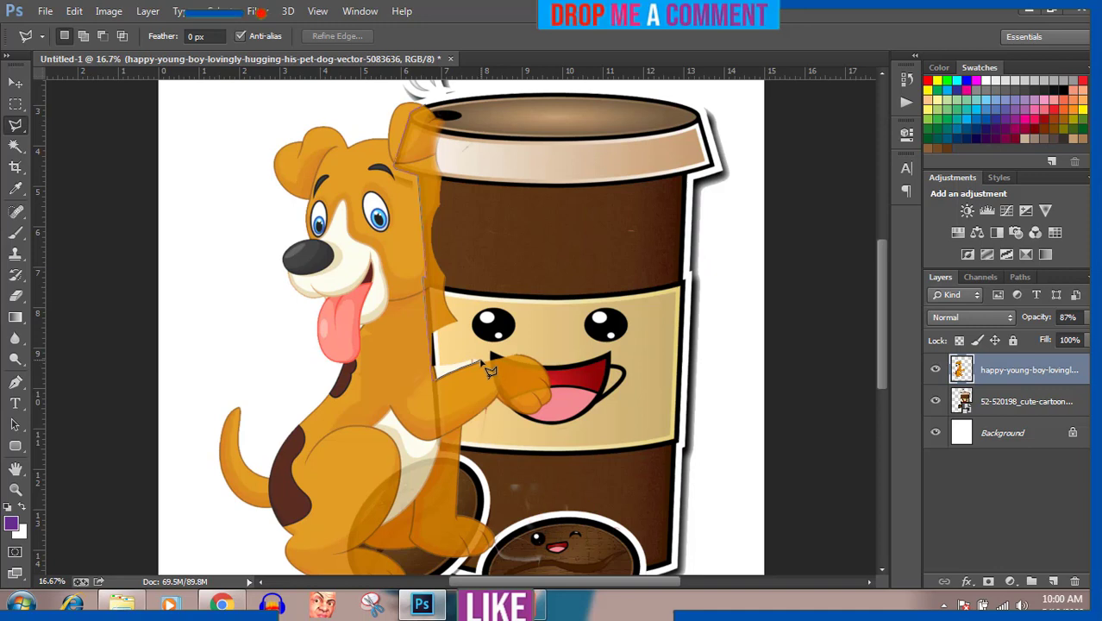
{"action": "left_click", "coordinate": [481, 362]}
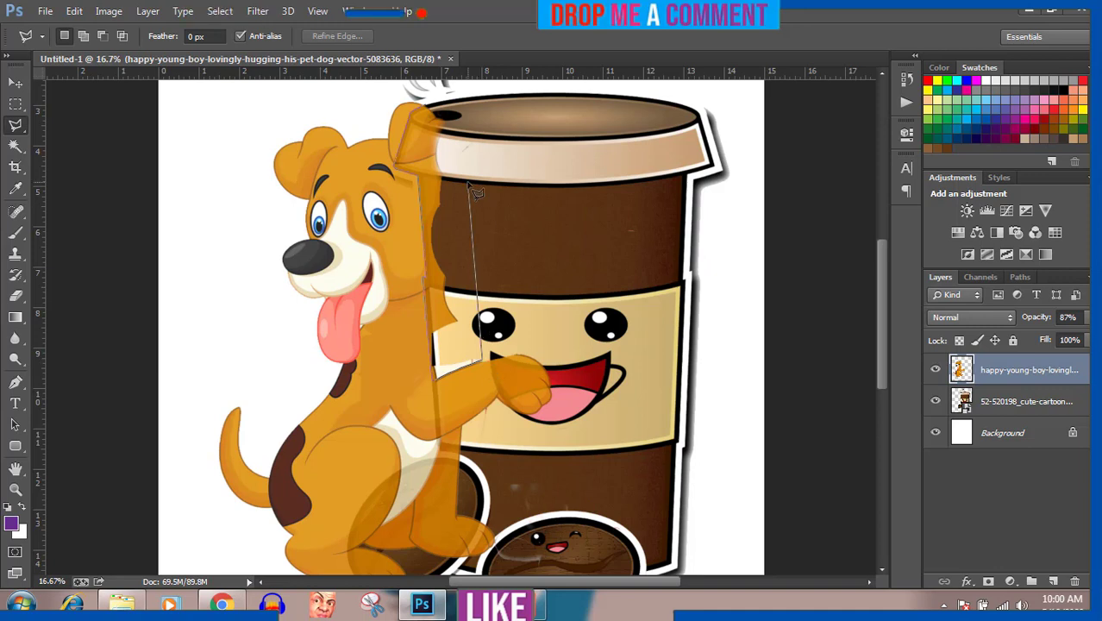
{"action": "left_click", "coordinate": [471, 184]}
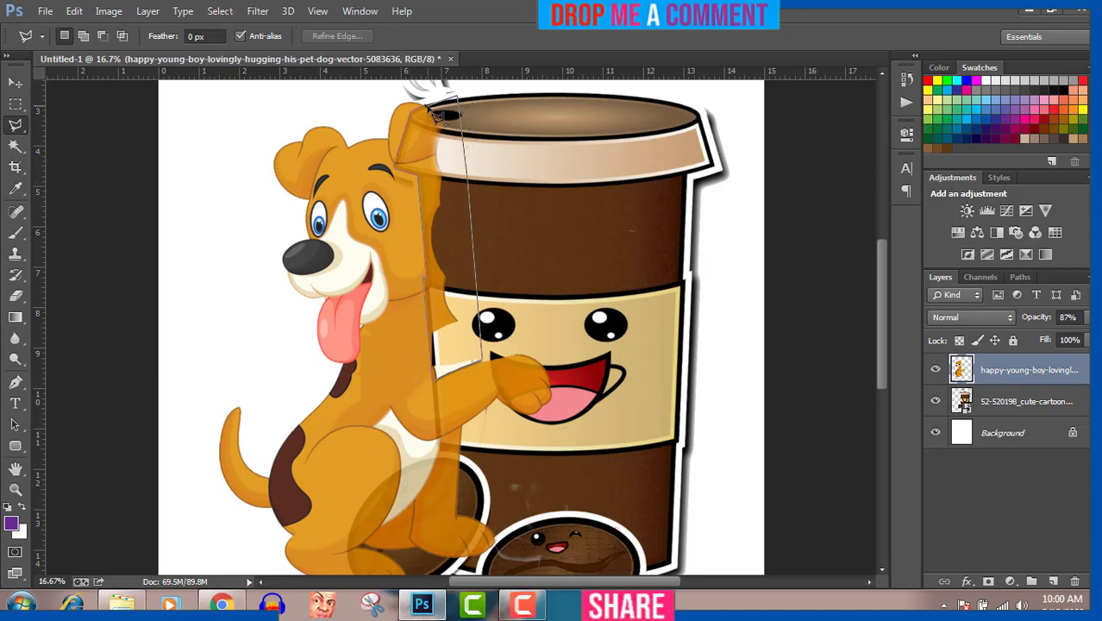
{"action": "left_click", "coordinate": [435, 110]}
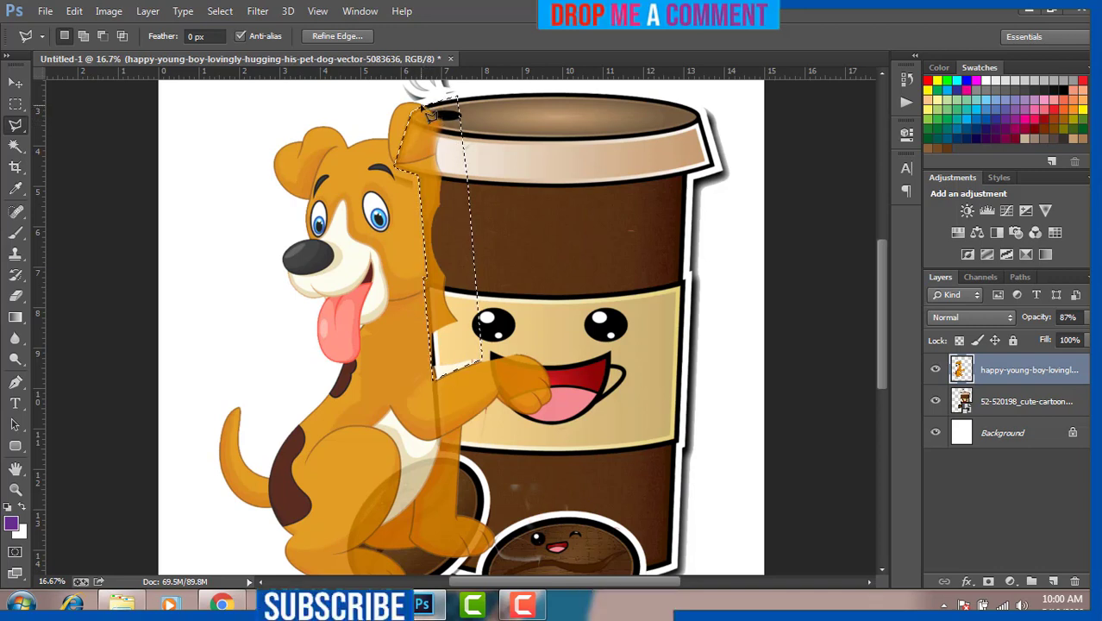
Step: Delete the selected part of the dog that overlaps the cup above its outstretched arm, and clear the selection
{"action": "key", "text": "Delete"}
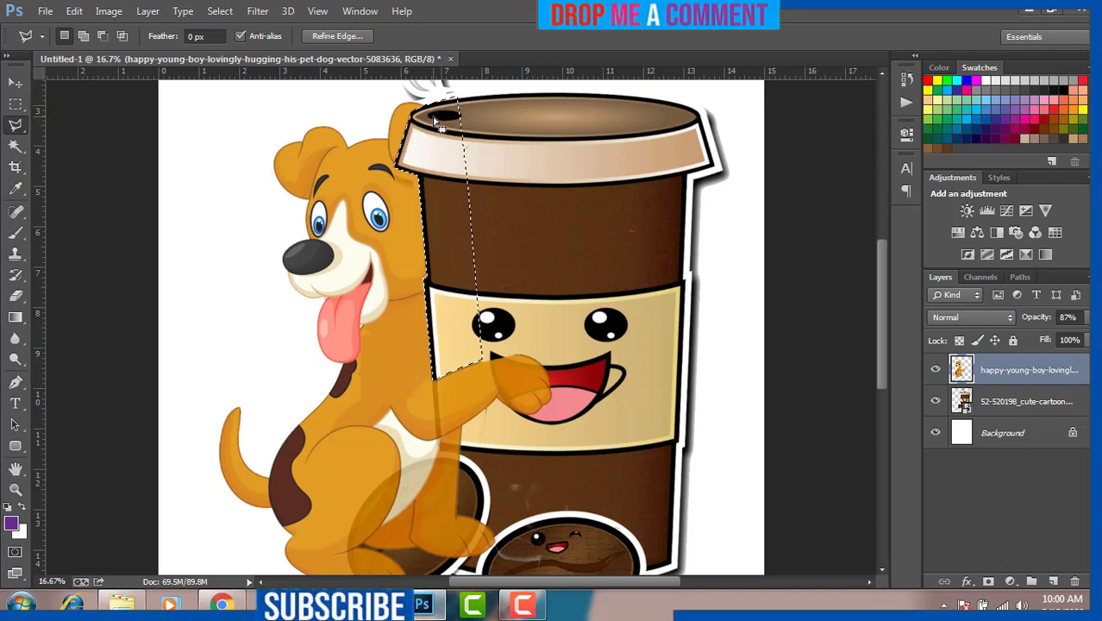
{"action": "key", "text": "ctrl+d"}
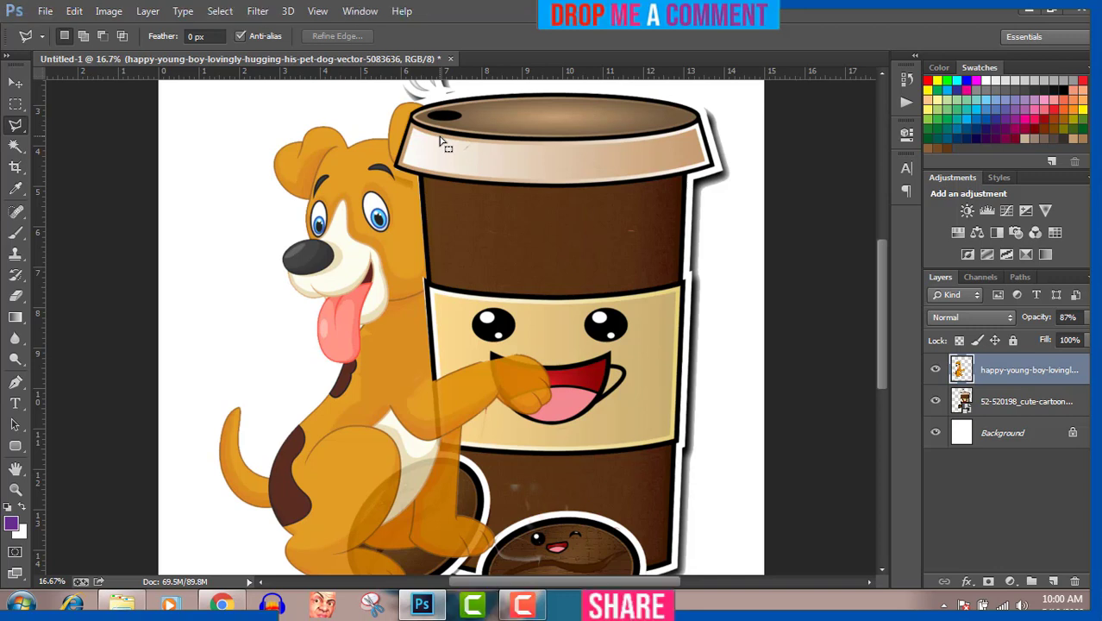
{"action": "scroll", "coordinate": [440, 141], "scroll_direction": "down", "scroll_amount": 1}
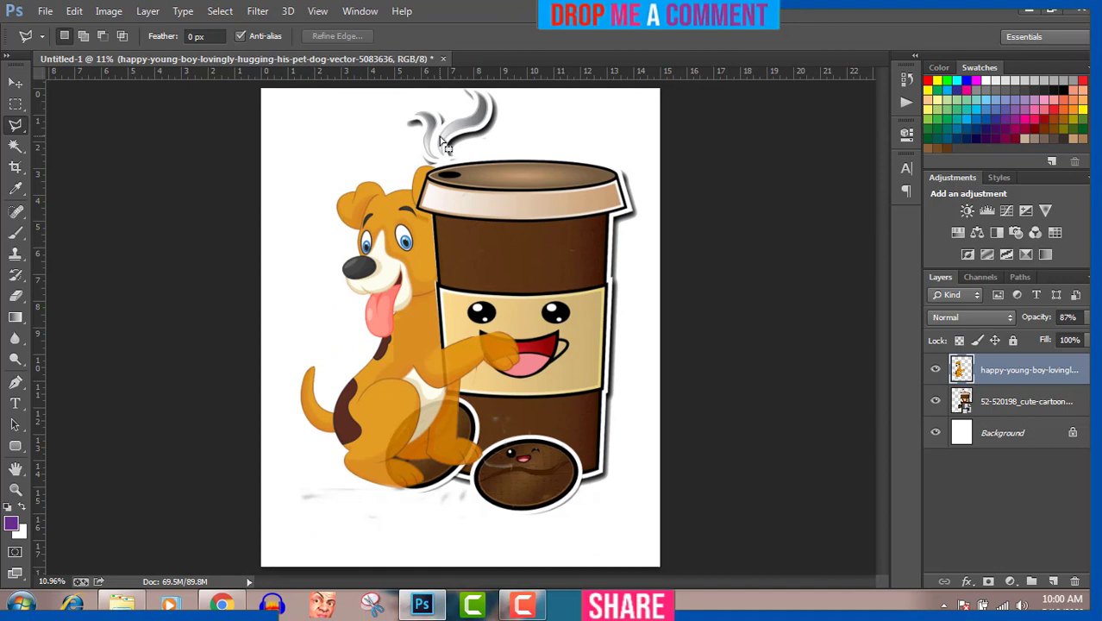
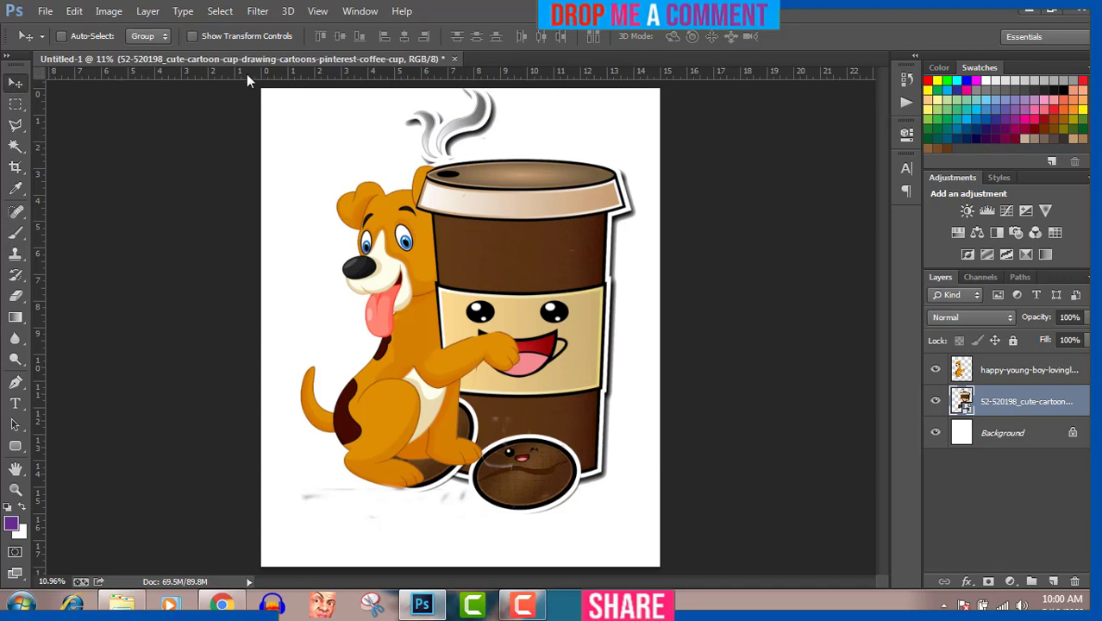
Step: Erase the stray grey marks below the dog and on the front coffee bean from the dog layer with a size 40 eraser
{"action": "left_click", "coordinate": [1008, 372]}
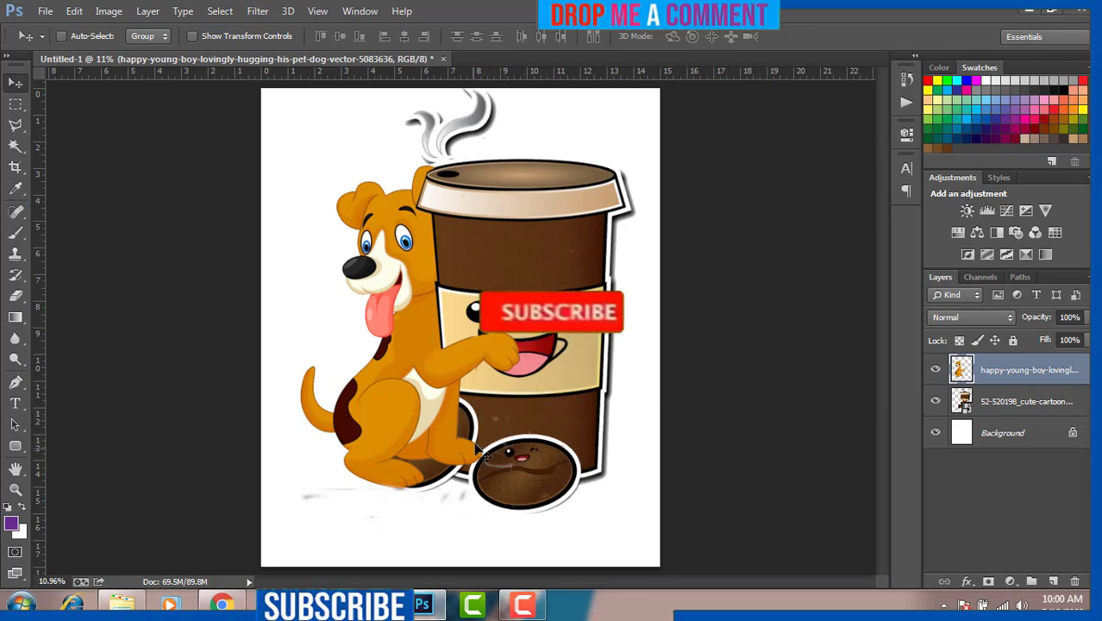
{"action": "left_click", "coordinate": [12, 299]}
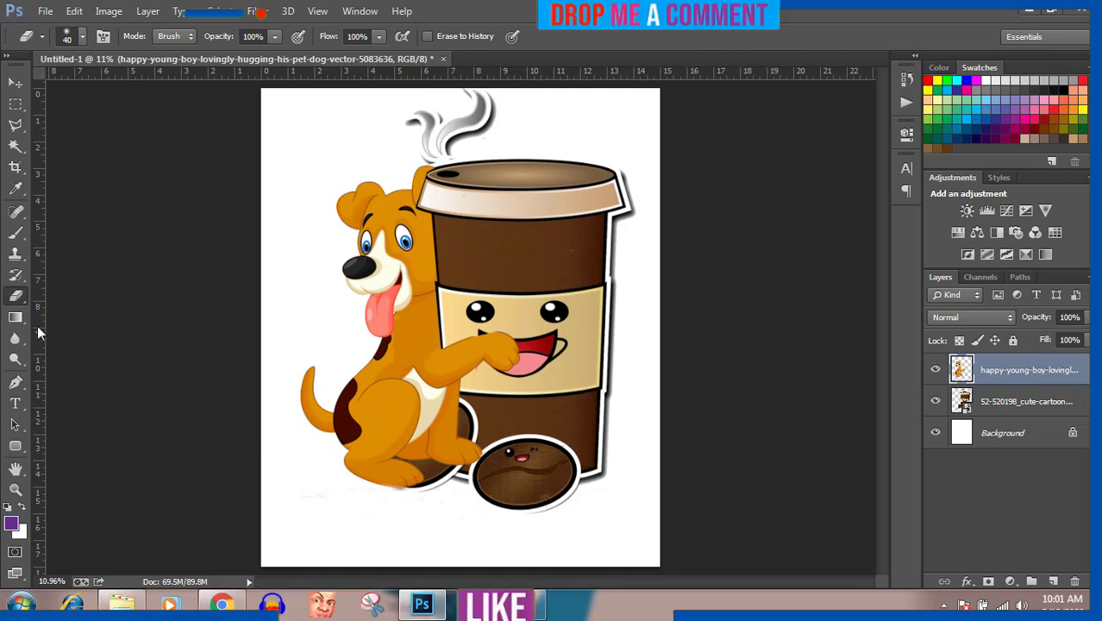
{"action": "left_click", "coordinate": [16, 84]}
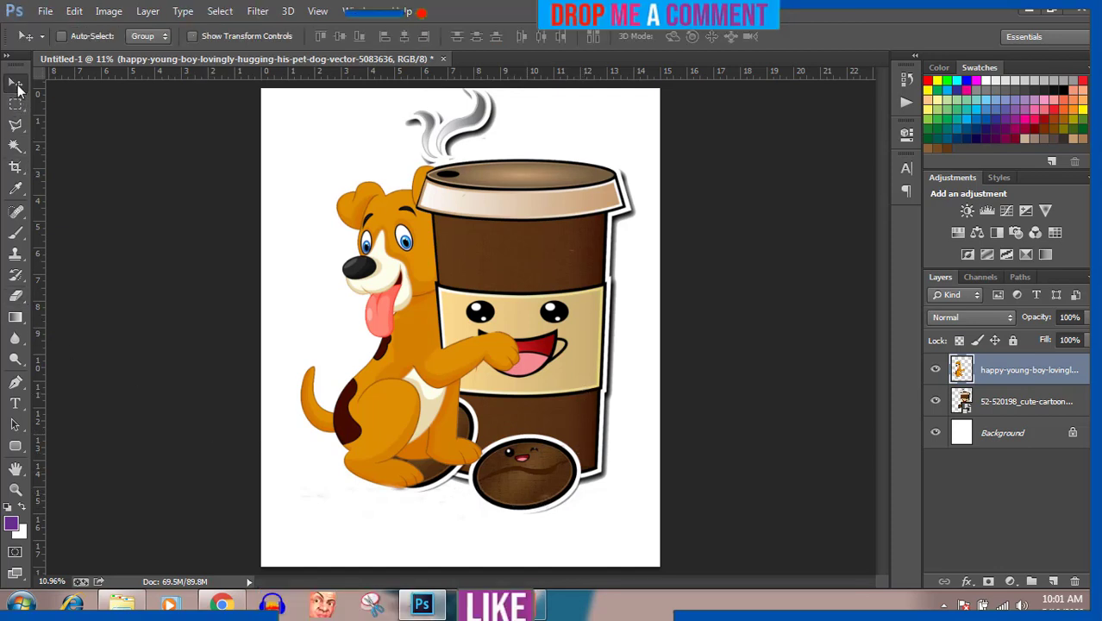
Step: Select the dog and coffee cup layers together and nudge them down to sit more centrally on the canvas
{"action": "left_click", "coordinate": [1012, 395], "text": "shift"}
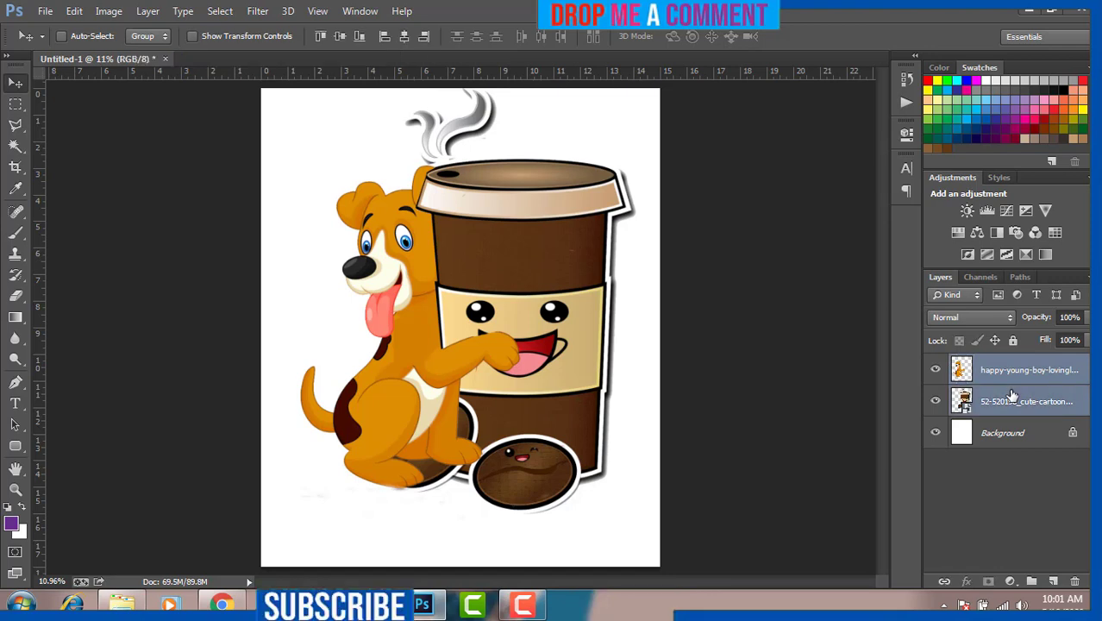
{"action": "key", "text": "shift+Down"}
{"action": "key", "text": "shift+Down"}
{"action": "key", "text": "shift+Down"}
{"action": "key", "text": "shift+Down"}
{"action": "key", "text": "shift+Down"}
{"action": "key", "text": "shift+Down"}
{"action": "key", "text": "shift+Down"}
{"action": "key", "text": "shift+Down"}
{"action": "key", "text": "shift+Down"}
{"action": "key", "text": "shift+Down"}
{"action": "key", "text": "shift+Down"}
{"action": "key", "text": "shift+Down"}
{"action": "key", "text": "shift+Down"}
{"action": "key", "text": "shift+Down"}
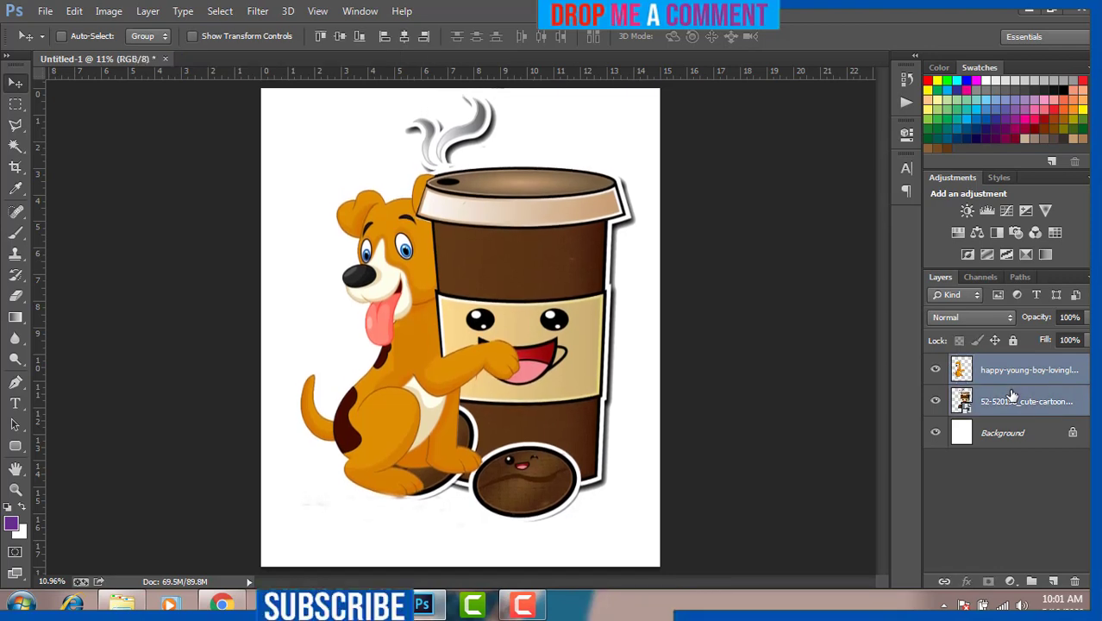
{"action": "key", "text": "shift+Down"}
{"action": "key", "text": "shift+Down"}
{"action": "key", "text": "shift+Down"}
{"action": "key", "text": "shift+Down"}
{"action": "key", "text": "shift+Up"}
{"action": "key", "text": "shift+Up"}
{"action": "key", "text": "shift+Up"}
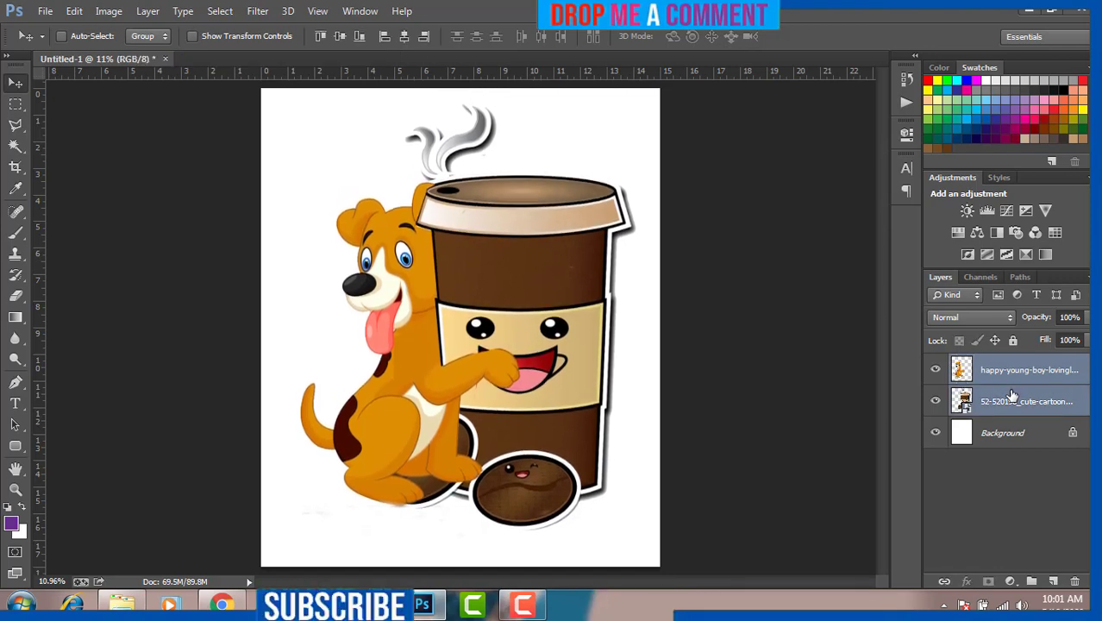
{"action": "key", "text": "Down"}
{"action": "key", "text": "Down"}
{"action": "key", "text": "Down"}
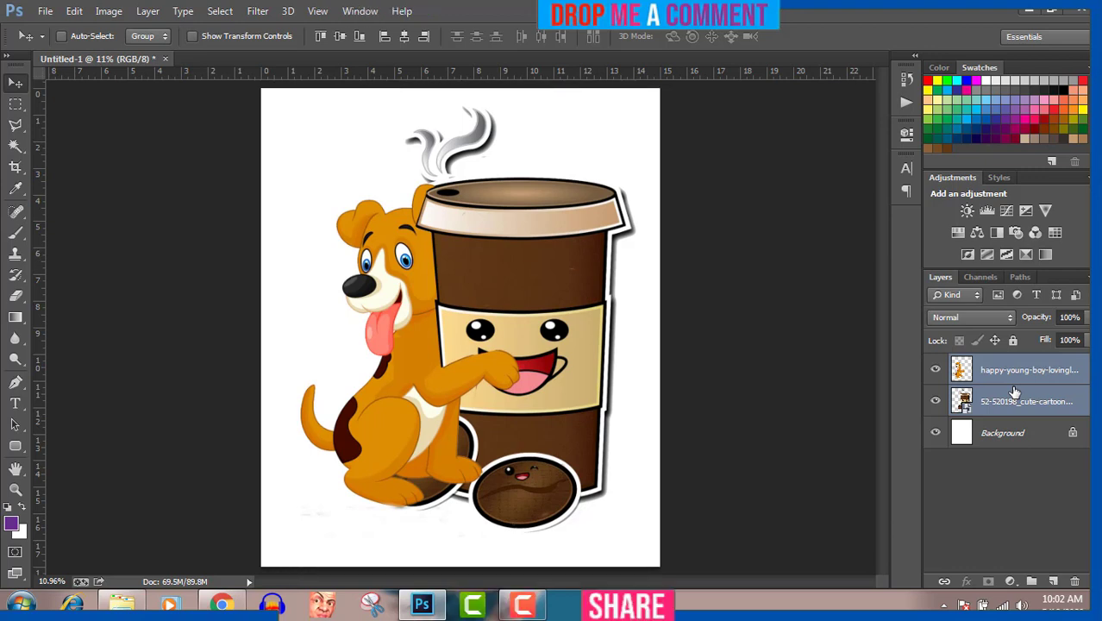
Step: Group the dog and coffee cup layers, leaving the Background layer outside the group
{"action": "left_click", "coordinate": [1028, 436]}
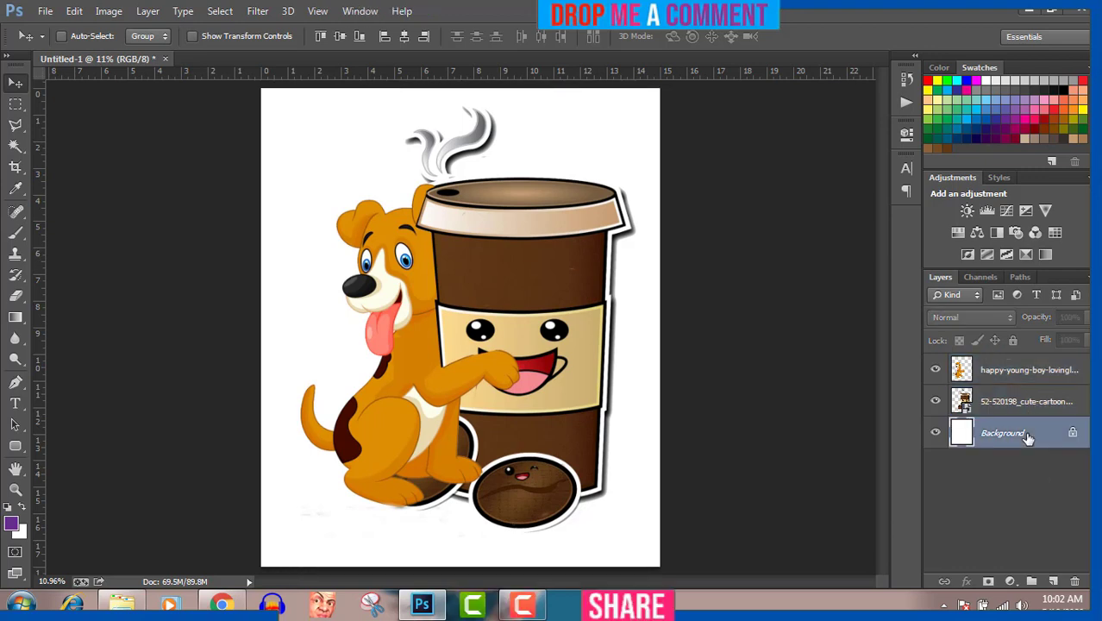
{"action": "left_click", "coordinate": [1028, 372]}
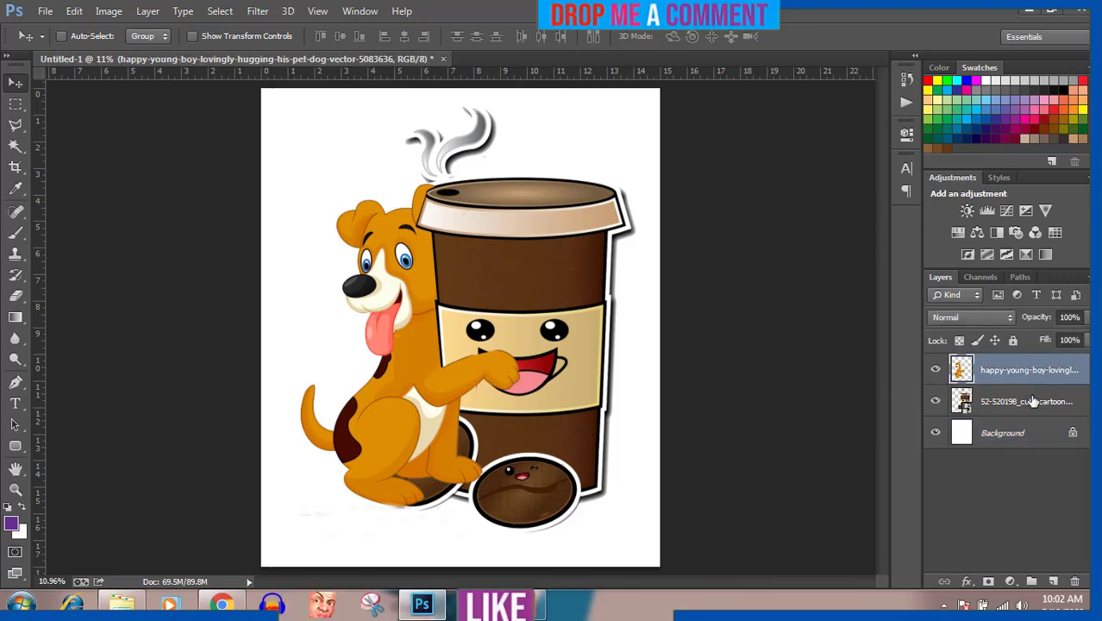
{"action": "left_click", "coordinate": [1034, 402], "text": "shift"}
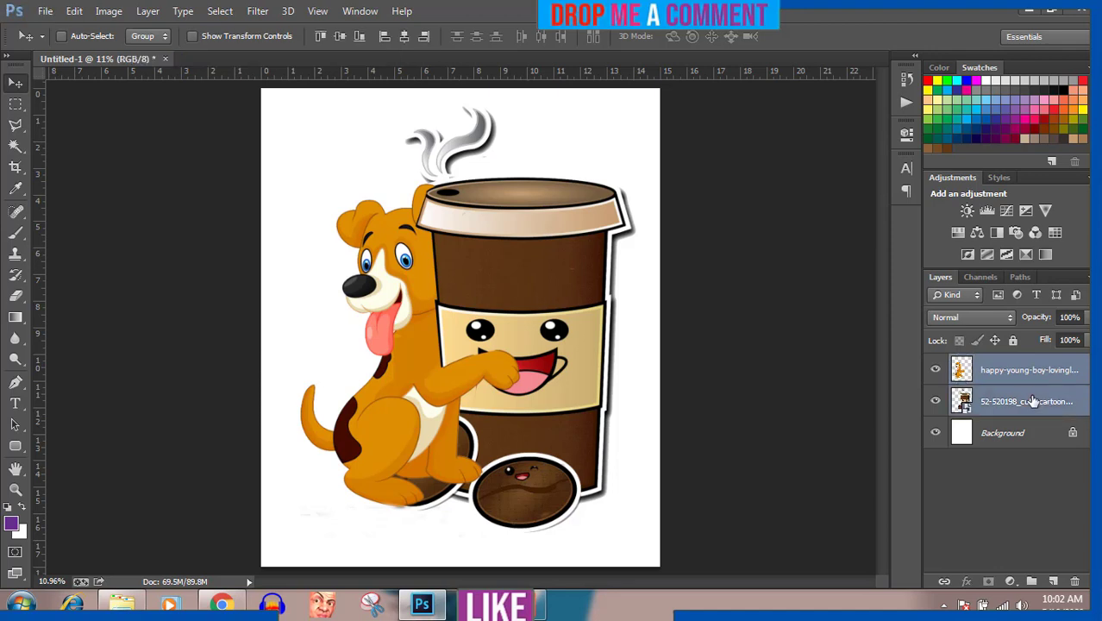
{"action": "key", "text": "ctrl+g"}
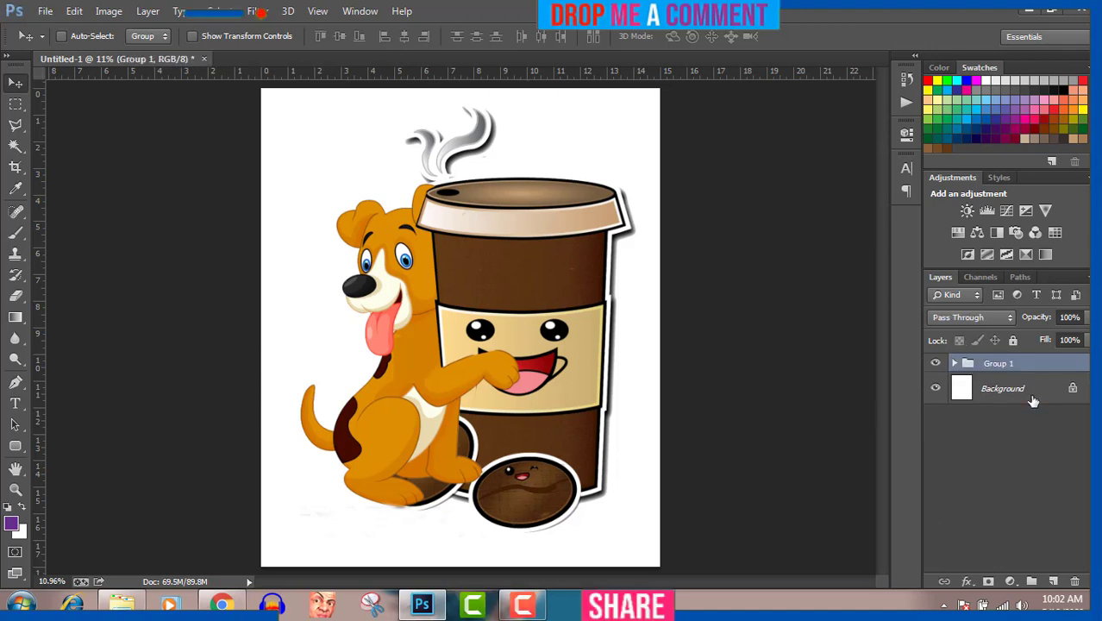
Step: Check the new group by toggling its visibility and viewing the layers inside it
{"action": "left_click", "coordinate": [937, 363]}
{"action": "left_click", "coordinate": [936, 363]}
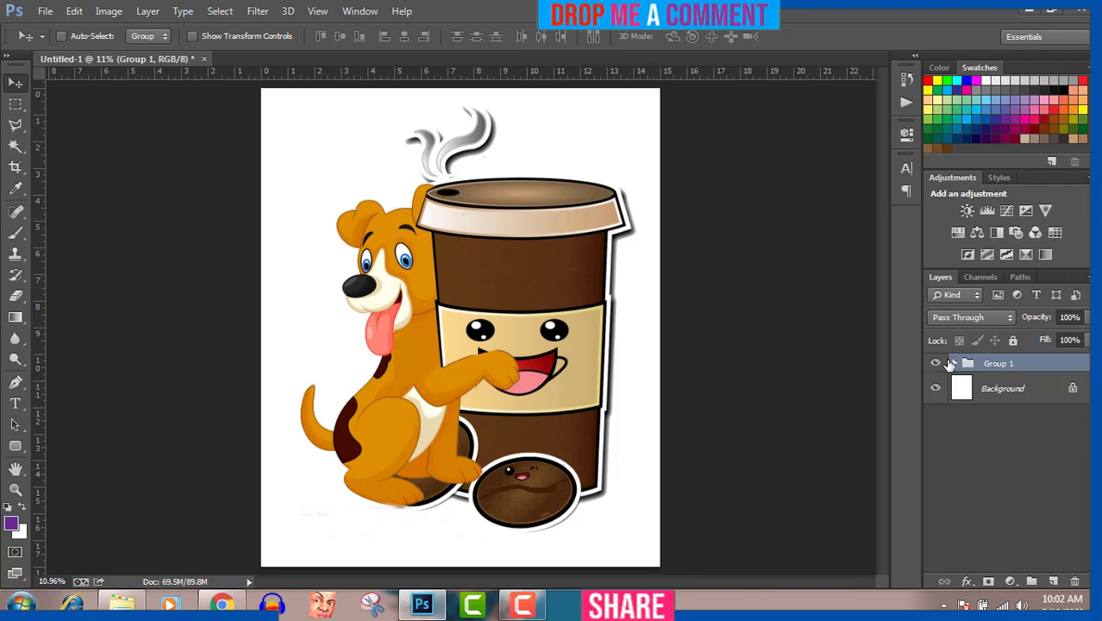
{"action": "left_click", "coordinate": [954, 363]}
{"action": "left_click", "coordinate": [1015, 428]}
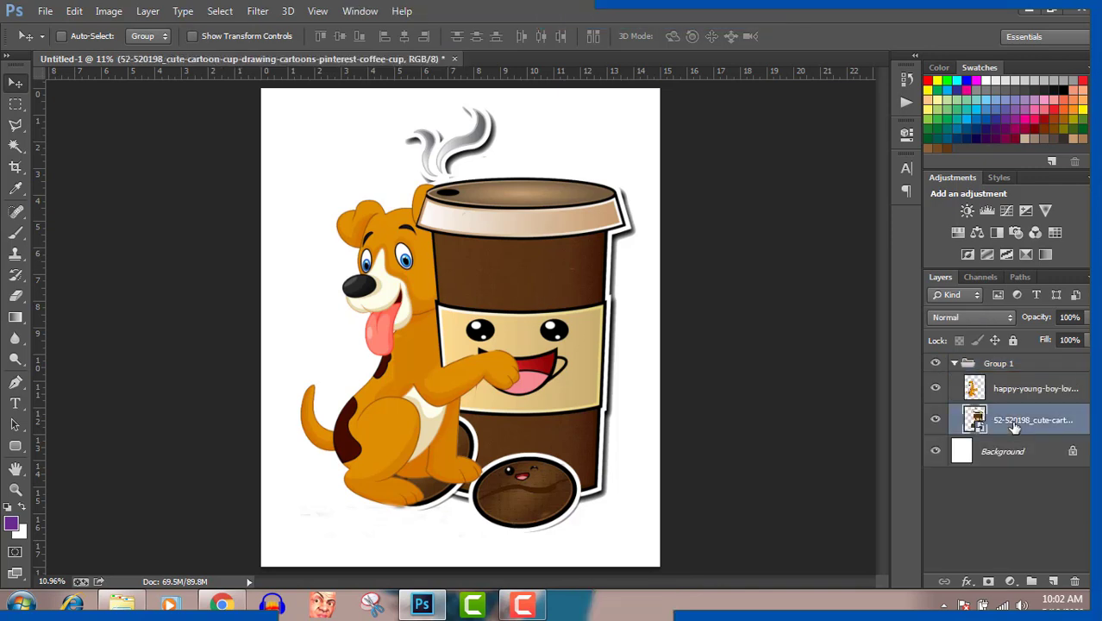
{"action": "left_click", "coordinate": [955, 364]}
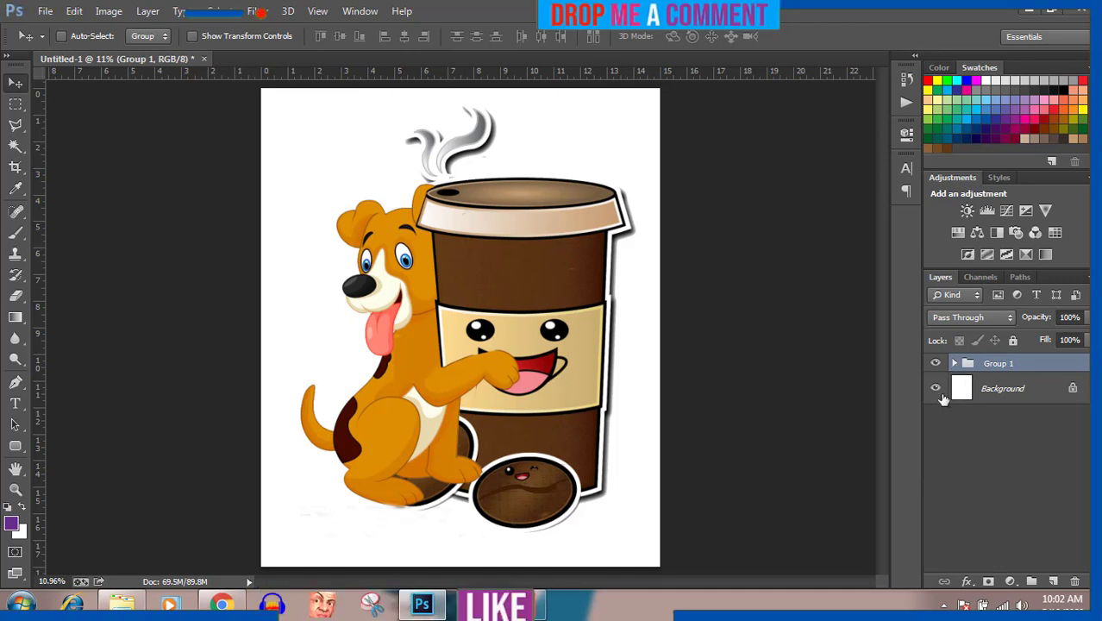
Step: Hide the white Background layer so that only the dog and cup artwork shows on transparency
{"action": "left_click", "coordinate": [935, 388]}
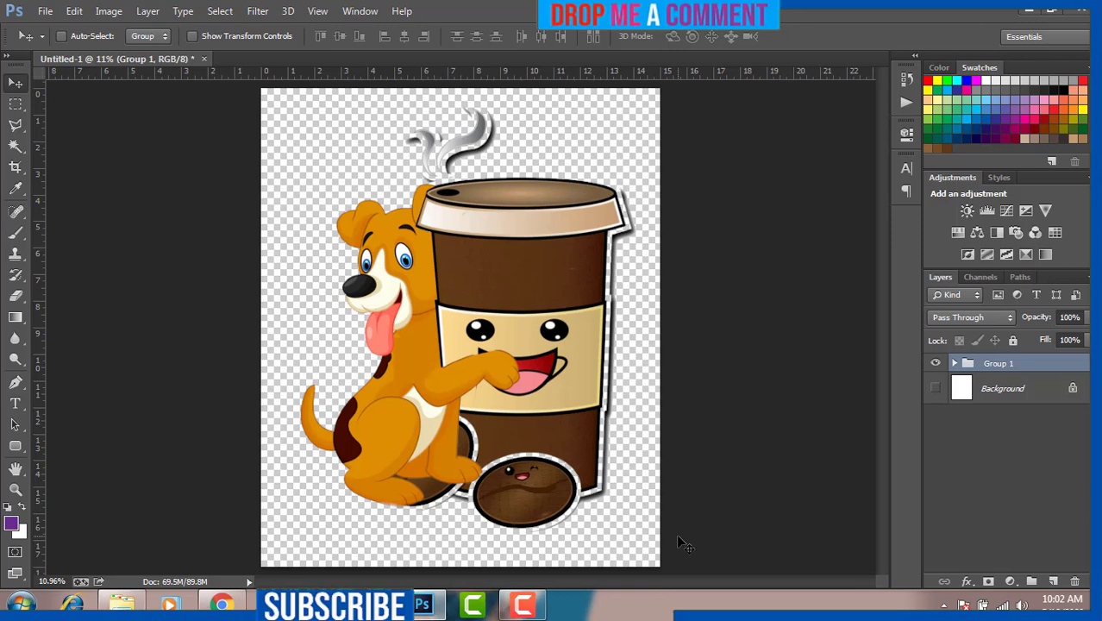
{"action": "left_click", "coordinate": [533, 607]}
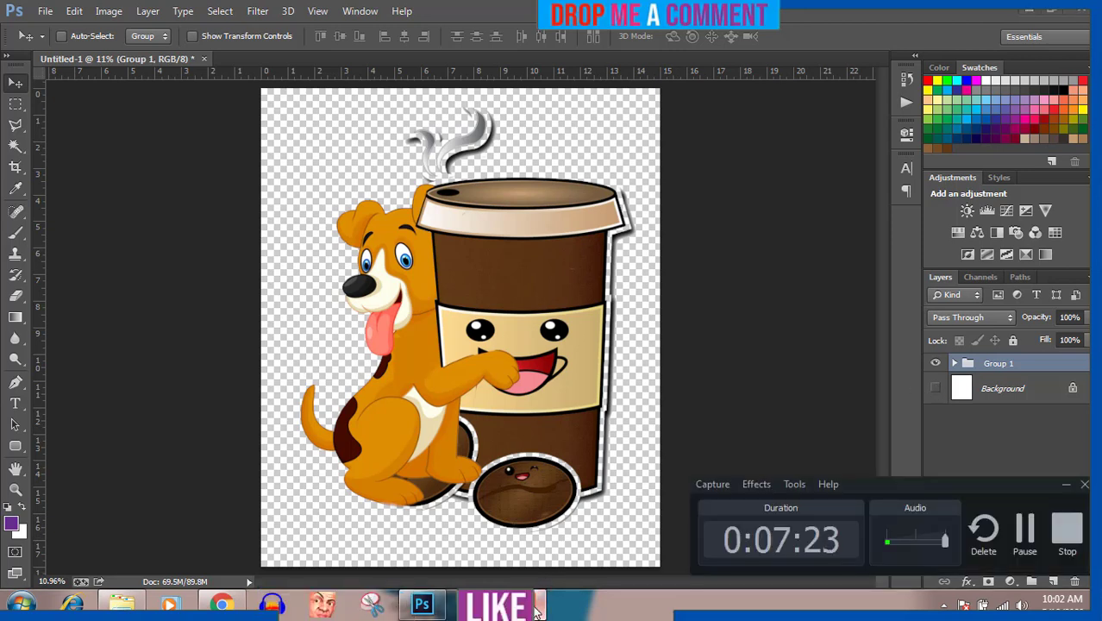
{"action": "left_click", "coordinate": [535, 608]}
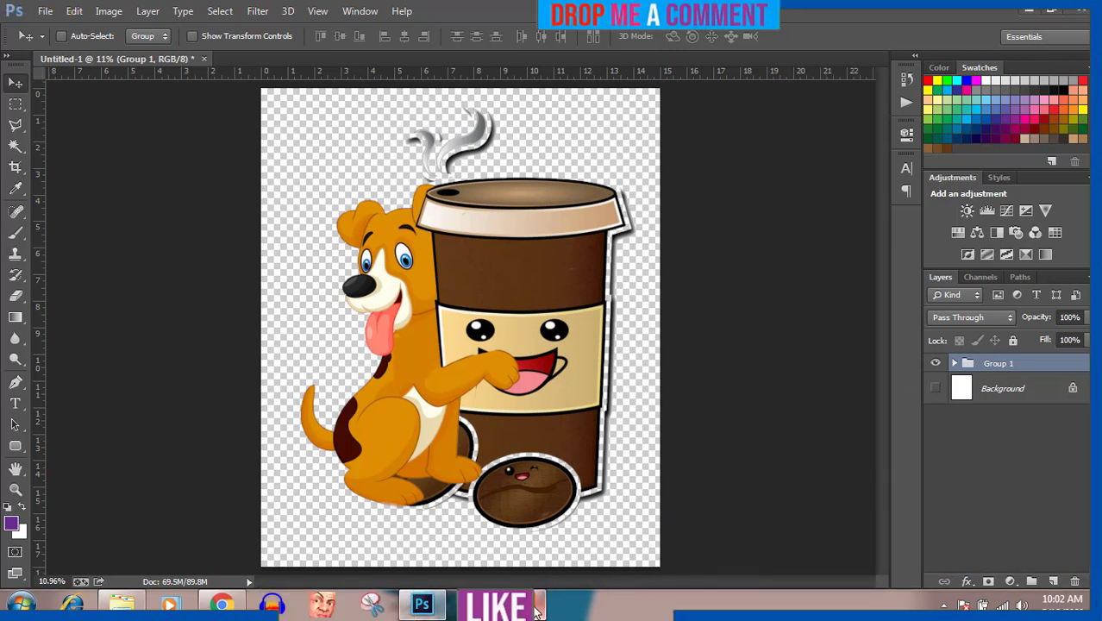
Step: Start saving the design under a new name, with the Pictures library as the location and Dog and CoffeeCup Happy as the file name
{"action": "left_click", "coordinate": [47, 11]}
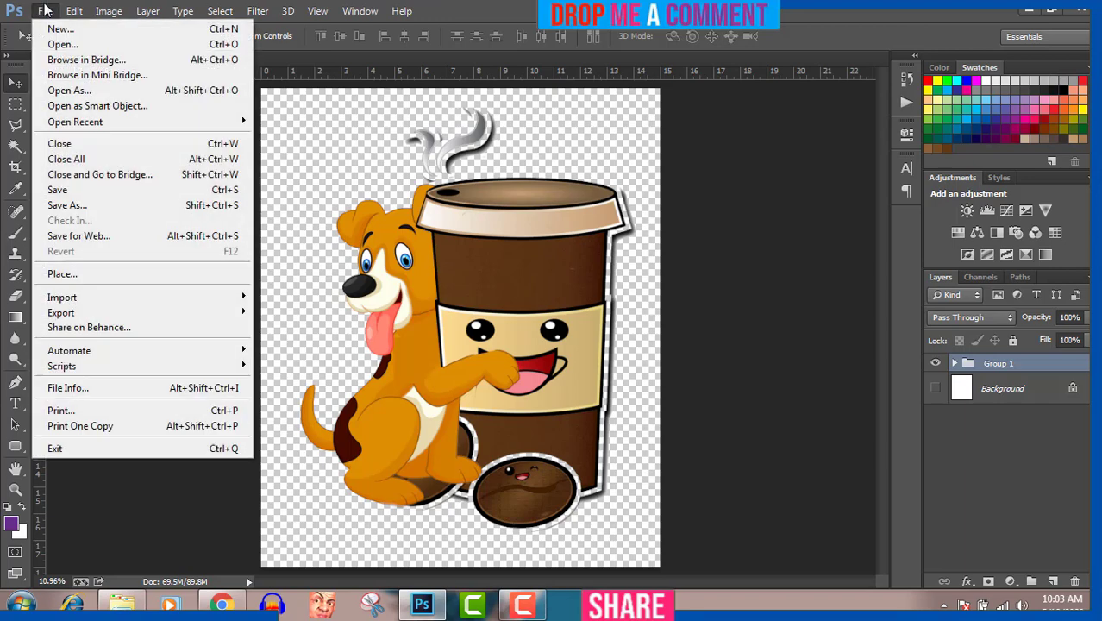
{"action": "left_click", "coordinate": [66, 204]}
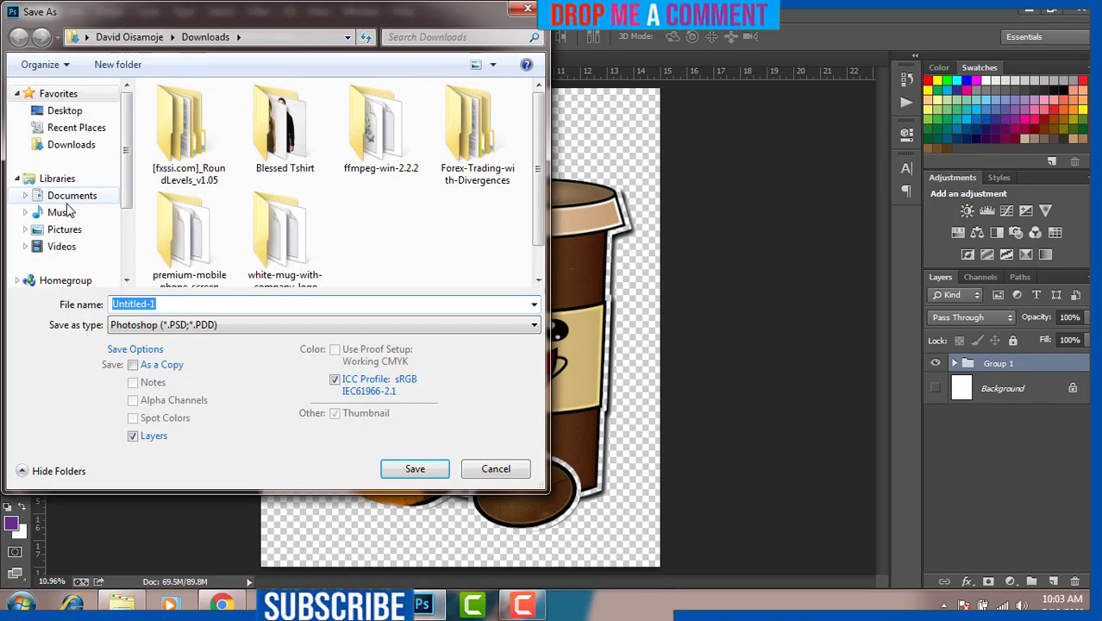
{"action": "left_click", "coordinate": [64, 230]}
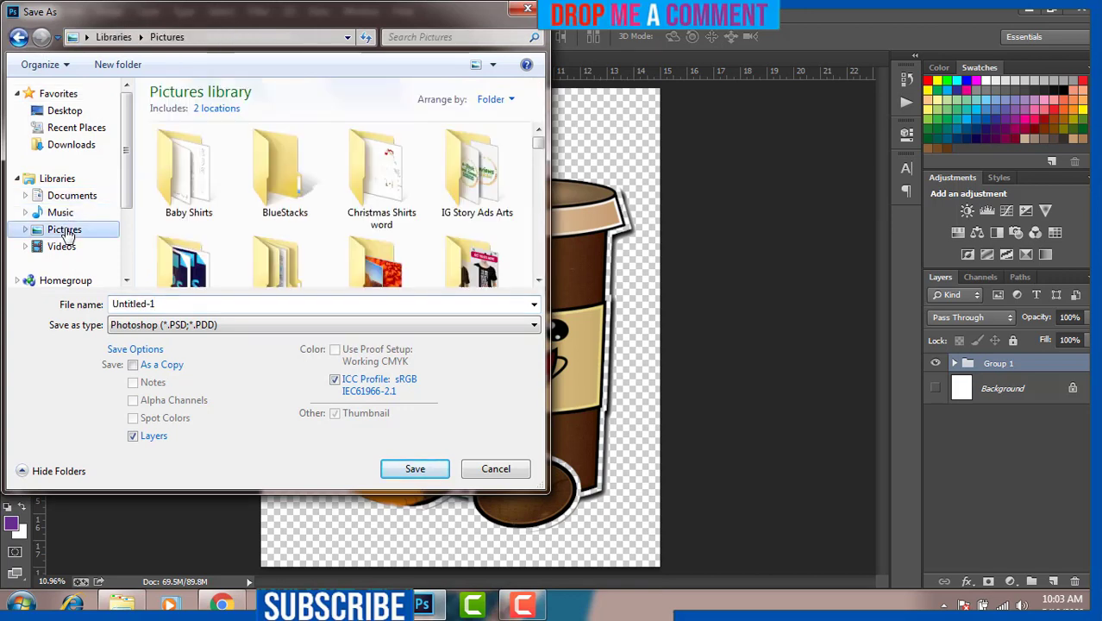
{"action": "left_click", "coordinate": [135, 306]}
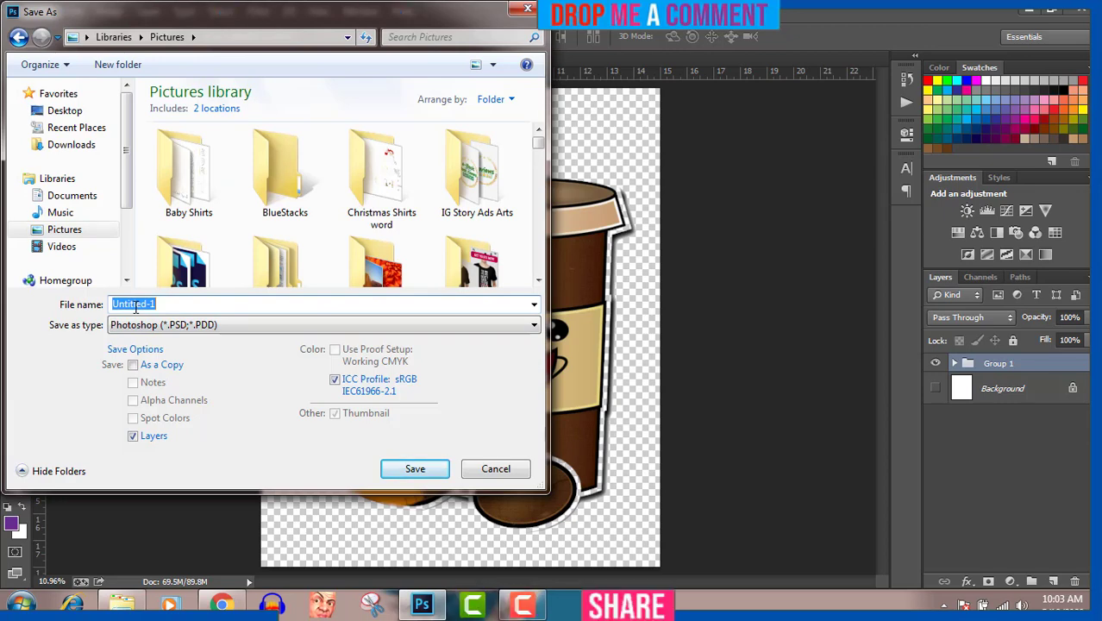
{"action": "type", "text": "Dog and"}
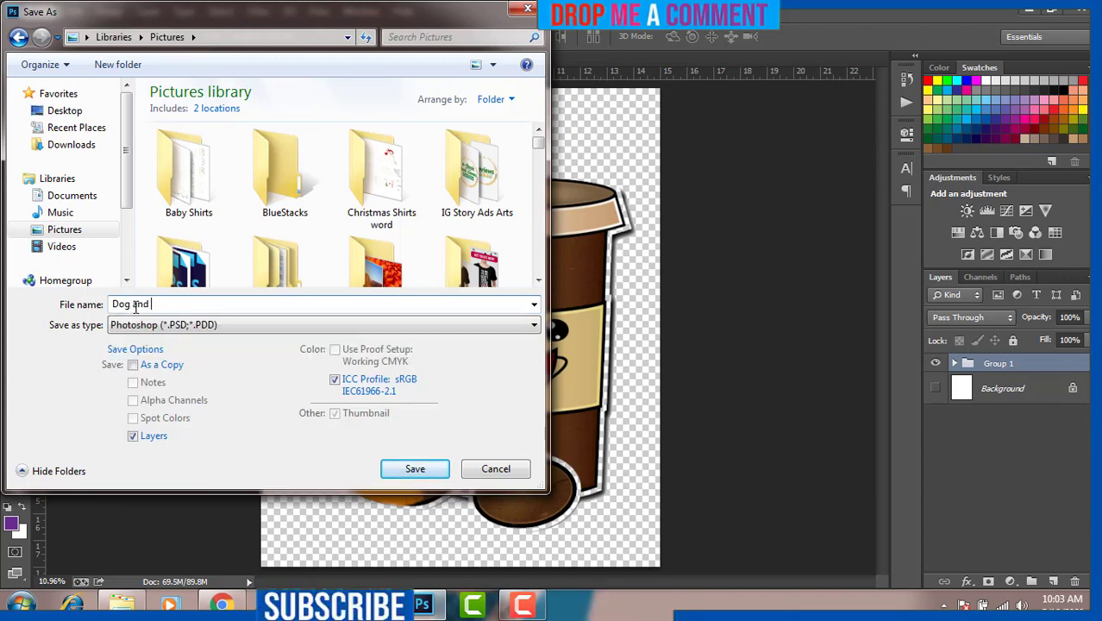
{"action": "type", "text": " Coffee"}
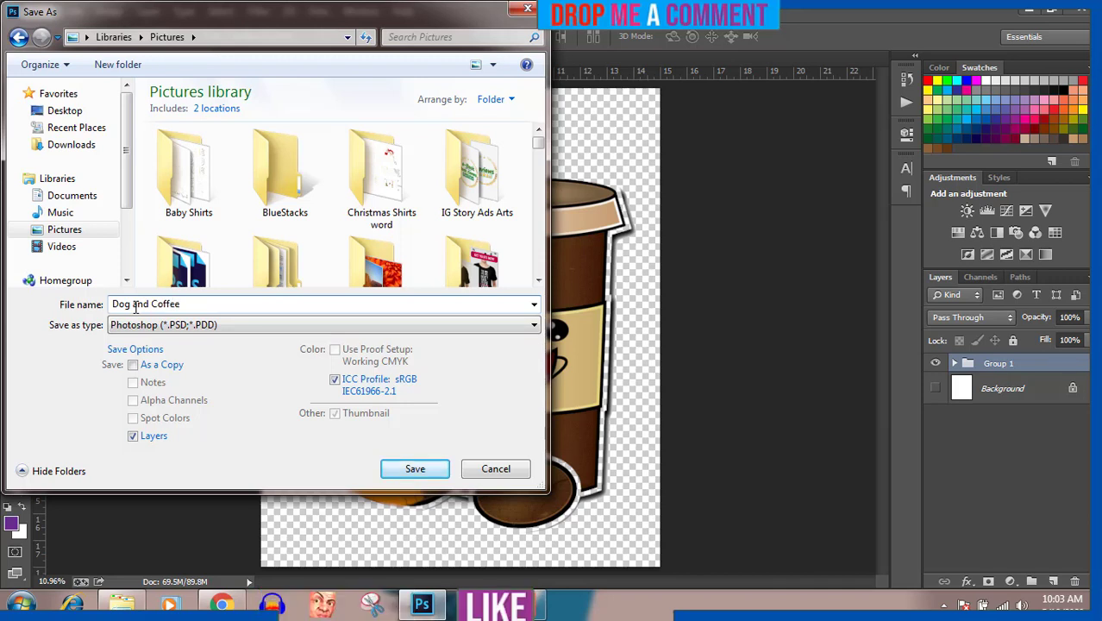
{"action": "type", "text": "Cup"}
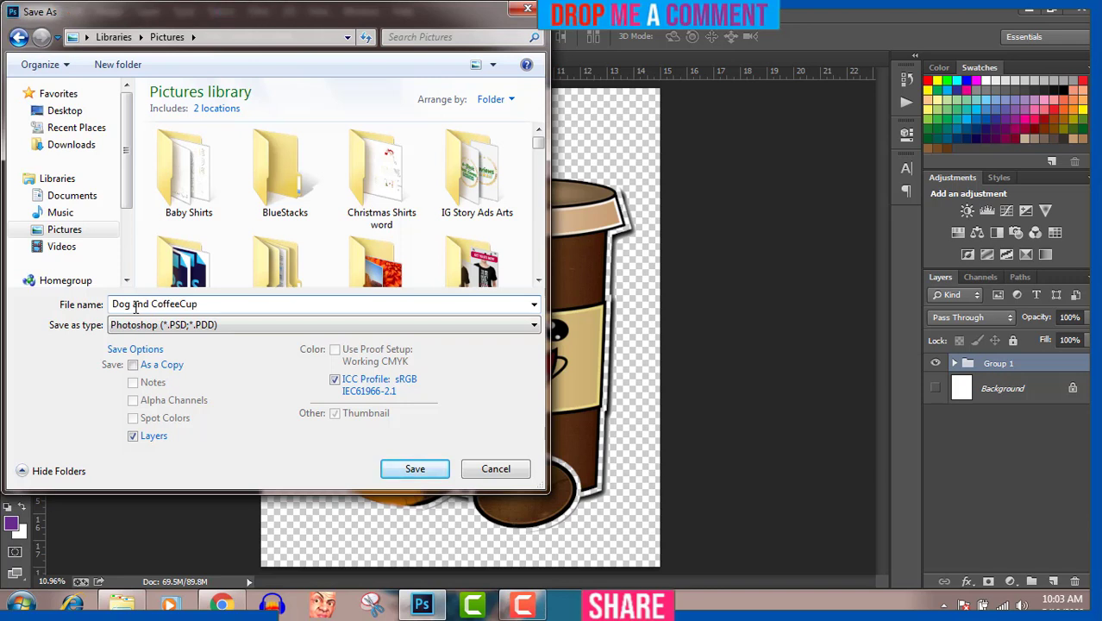
{"action": "type", "text": " Happy"}
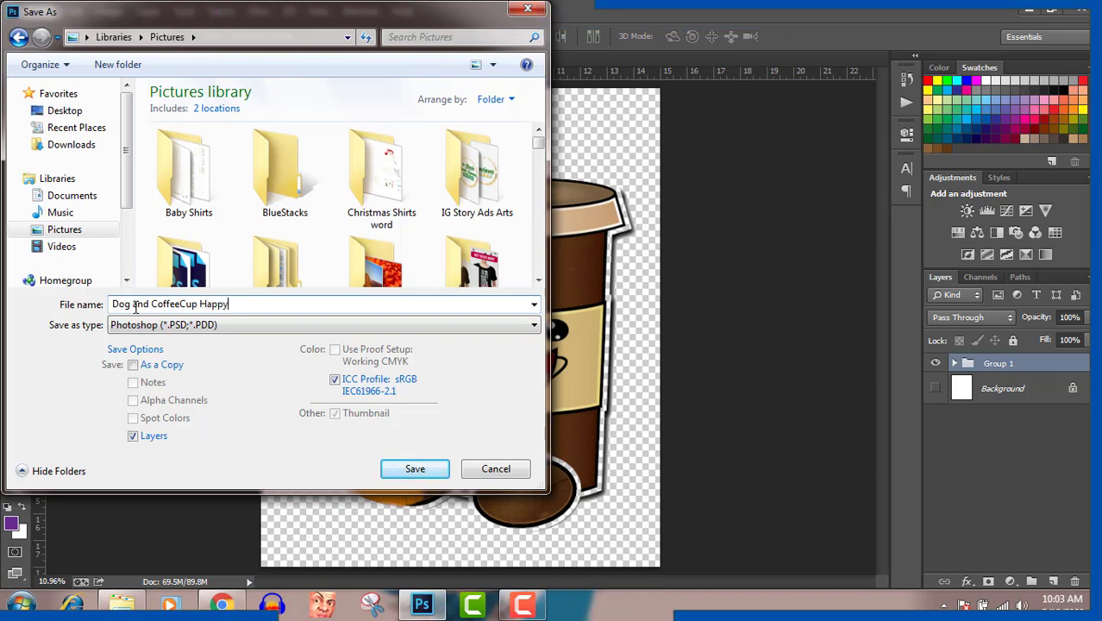
Step: Set the file format to PNG and save the design with Smallest / Slow compression and no interlacing
{"action": "left_click", "coordinate": [155, 325]}
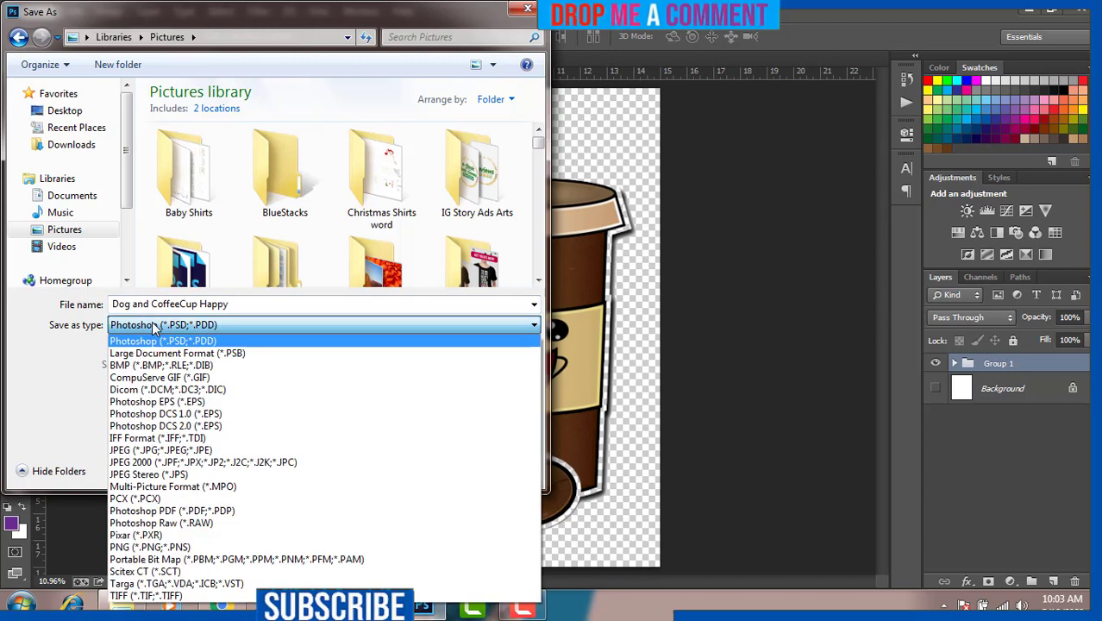
{"action": "left_click", "coordinate": [141, 548]}
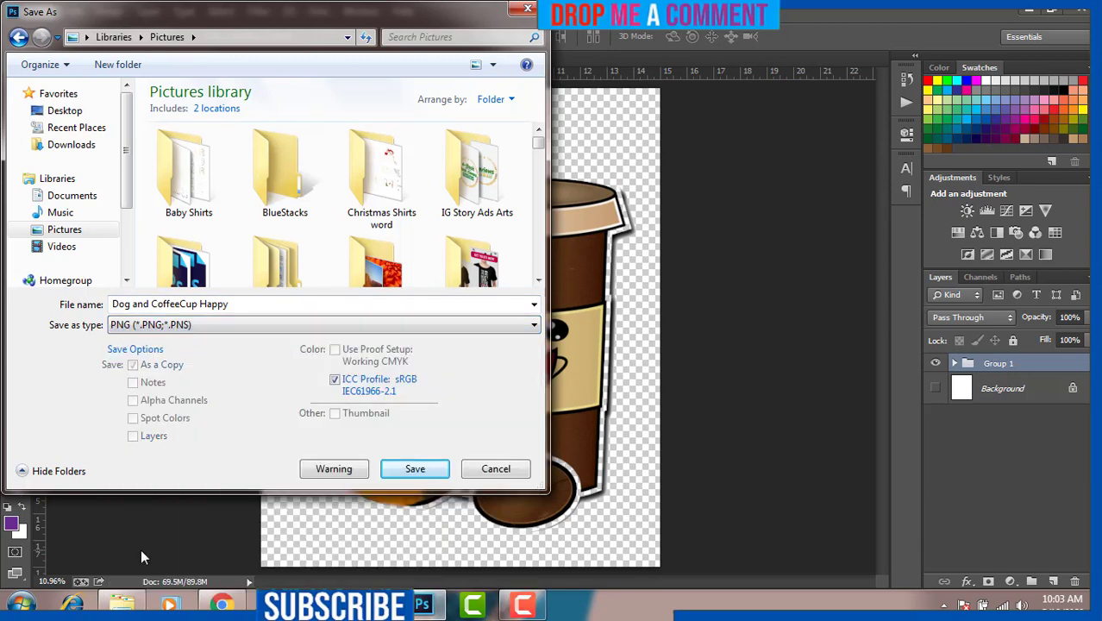
{"action": "left_click", "coordinate": [414, 471]}
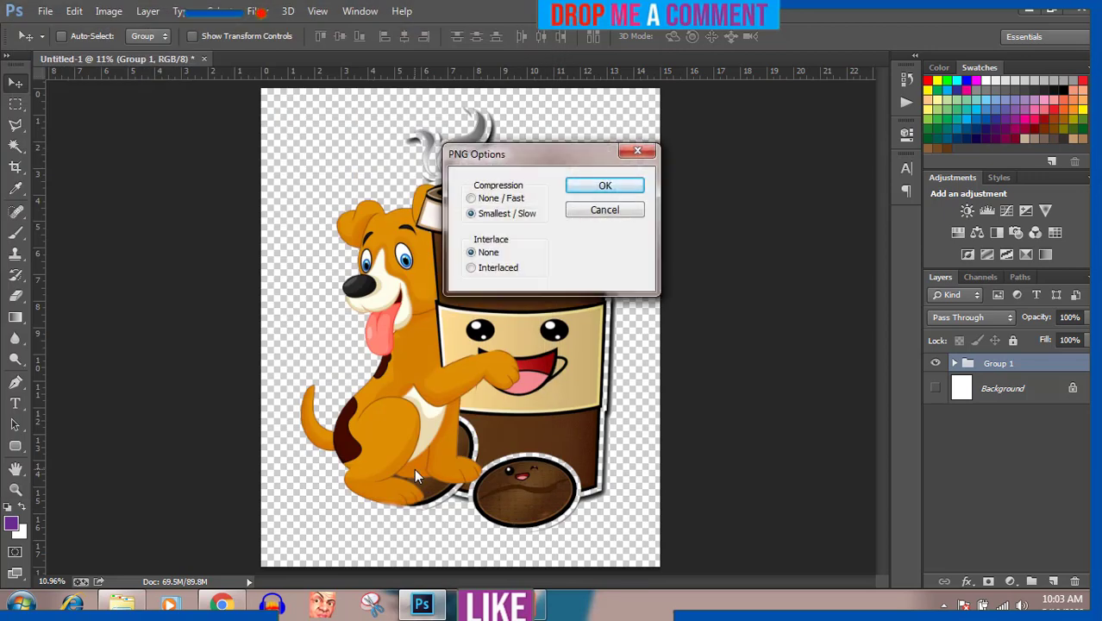
{"action": "left_click", "coordinate": [587, 188]}
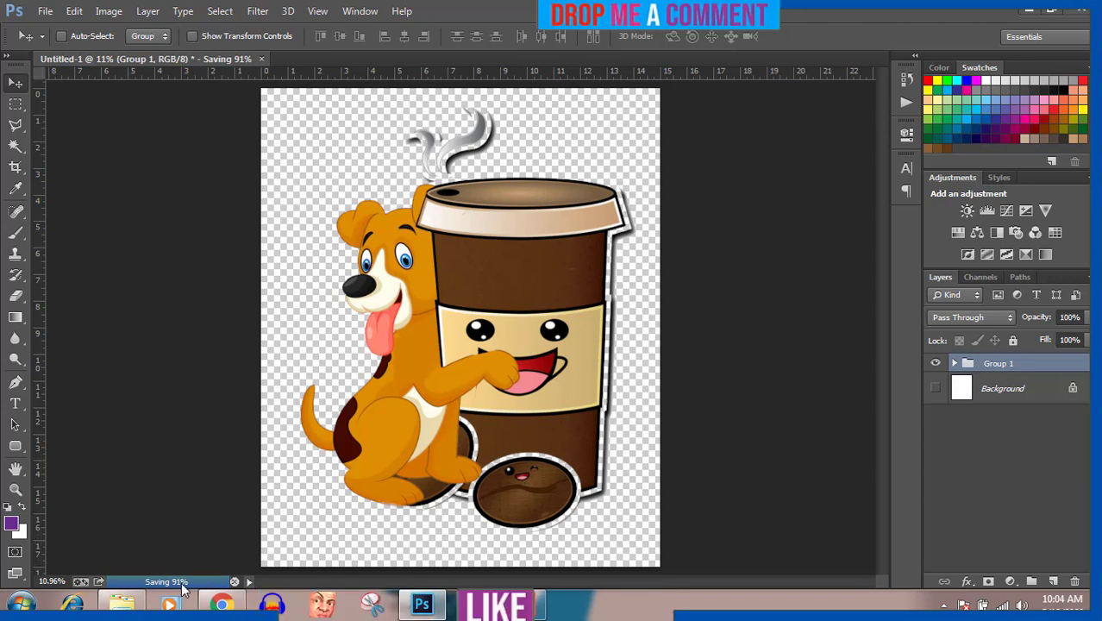
Step: Switch to Chrome and look over the uploaded videos on the YouTube channel page
{"action": "left_click", "coordinate": [223, 604]}
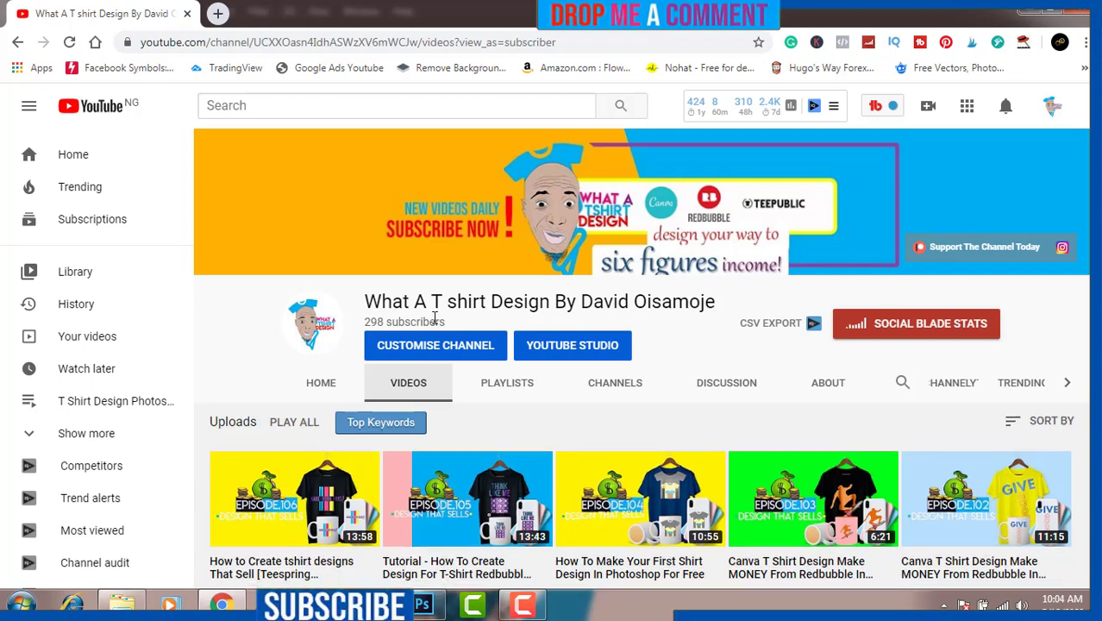
{"action": "scroll", "coordinate": [435, 319], "scroll_direction": "down", "scroll_amount": 1}
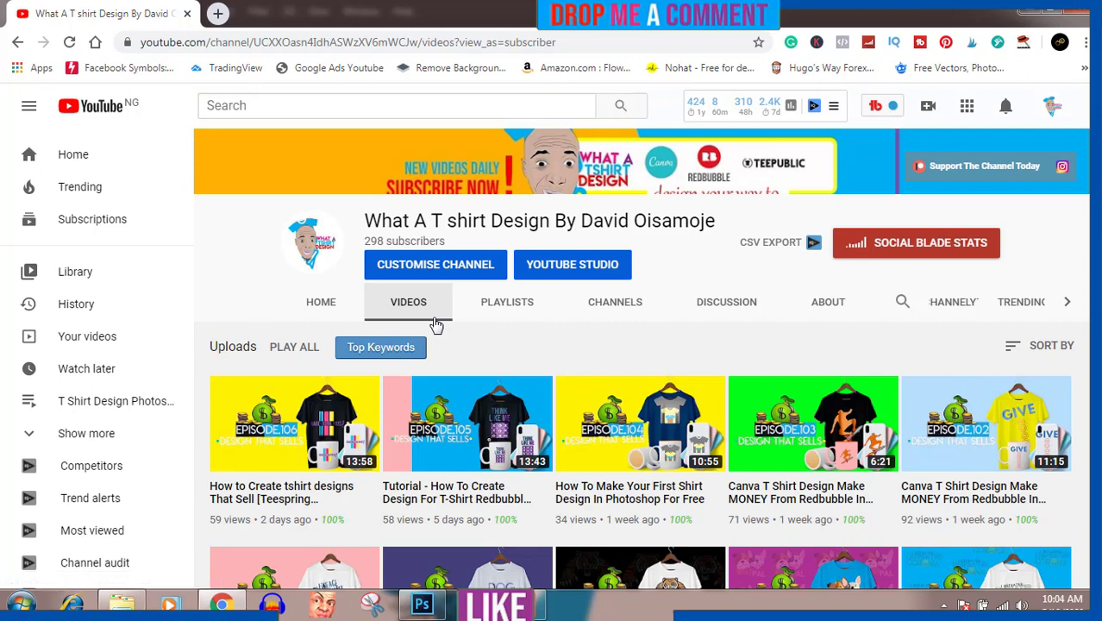
Step: Leave the YouTube channel page in Chrome, return to Photoshop, and open the Pictures library in Windows Explorer
{"action": "scroll", "coordinate": [436, 324], "scroll_direction": "up", "scroll_amount": 1}
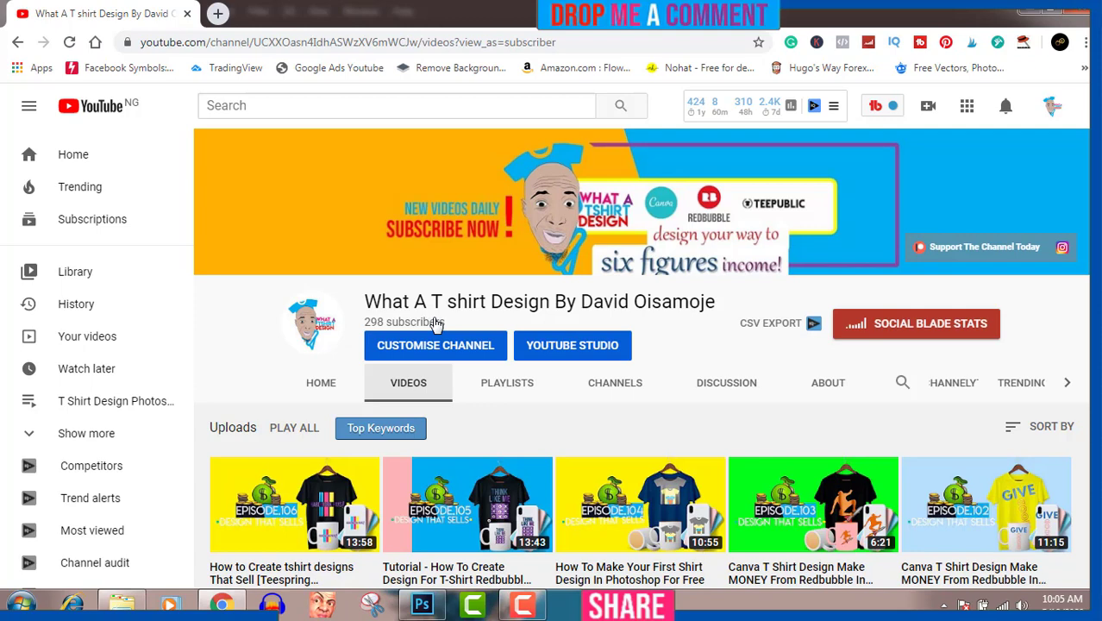
{"action": "left_click", "coordinate": [429, 606]}
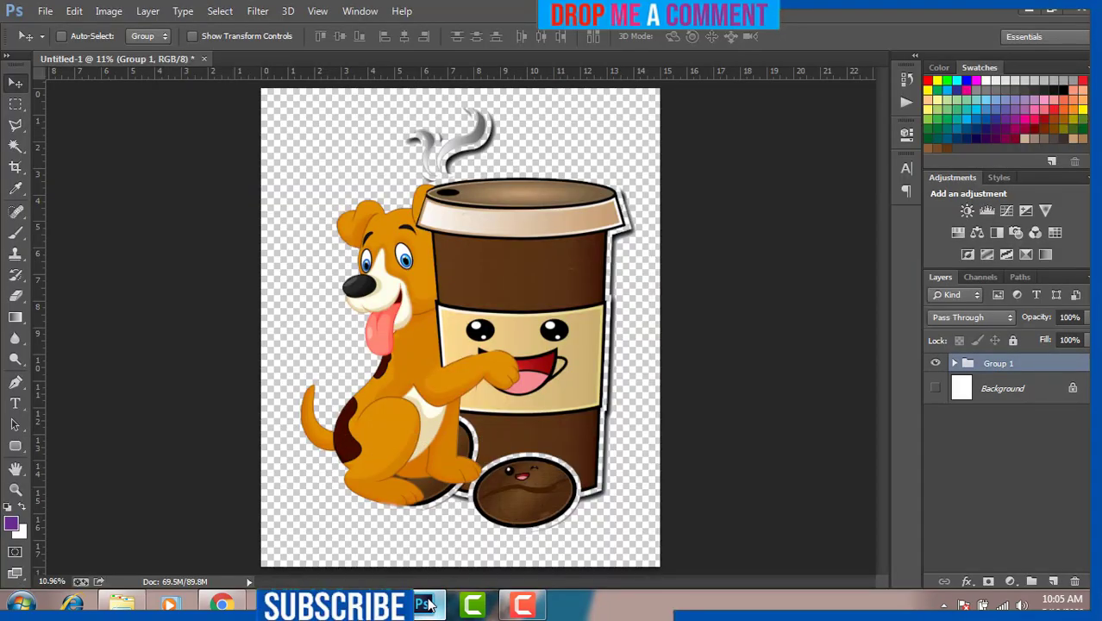
{"action": "left_click", "coordinate": [131, 603]}
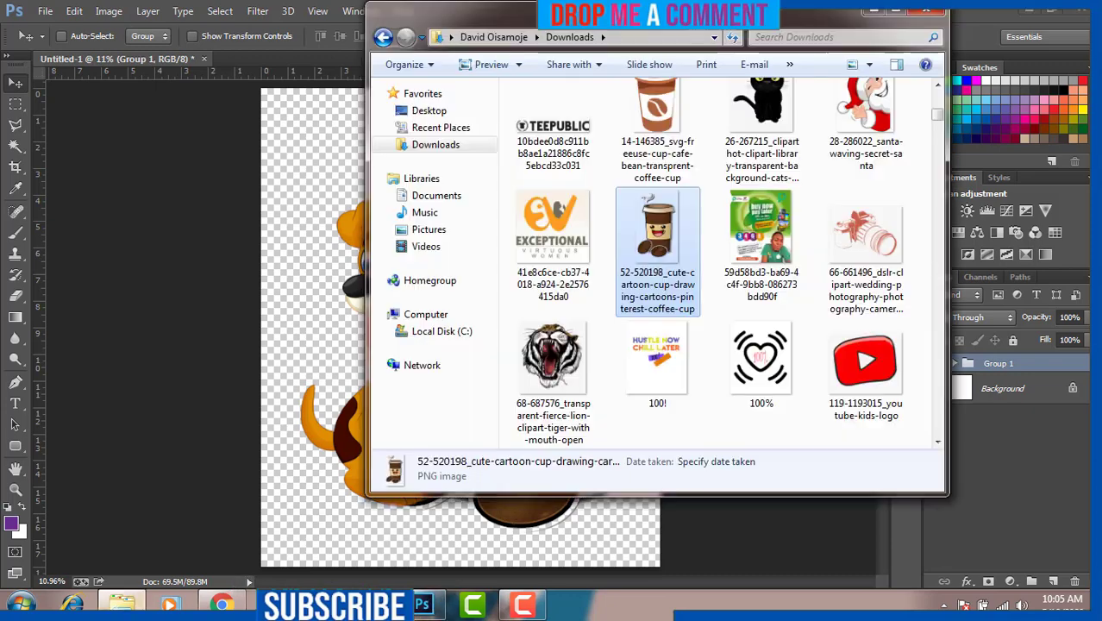
{"action": "left_click", "coordinate": [435, 231]}
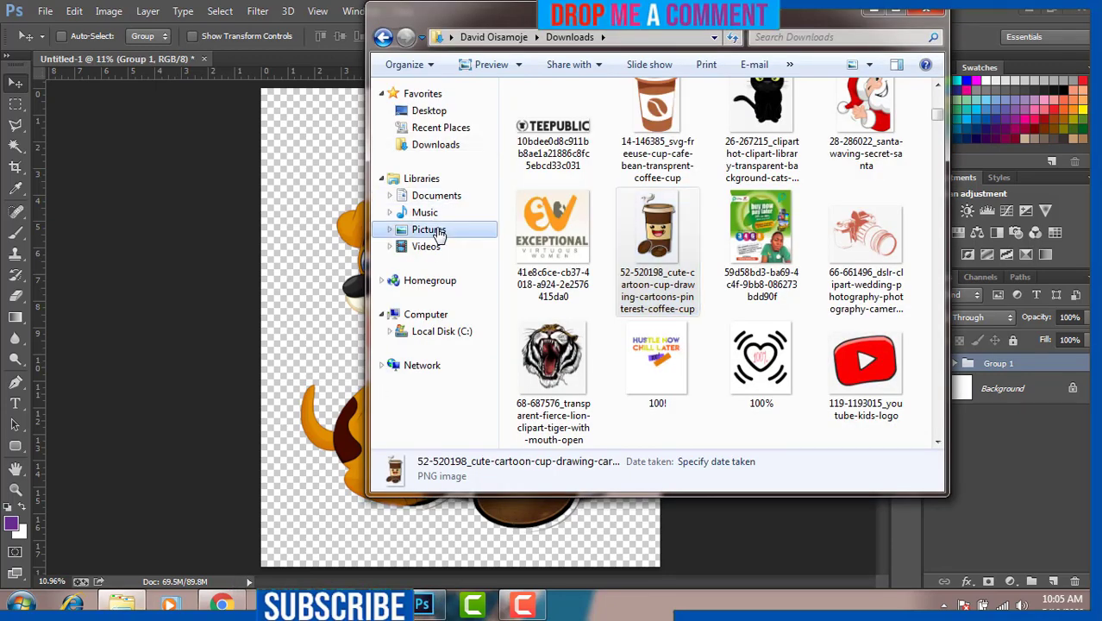
{"action": "left_click", "coordinate": [538, 605]}
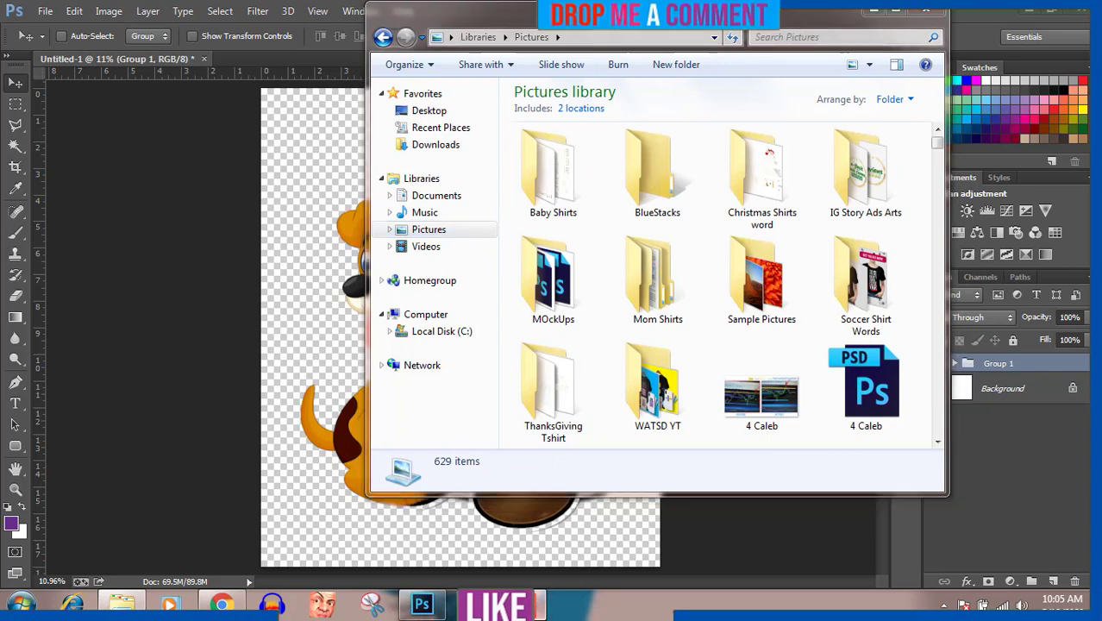
{"action": "left_click", "coordinate": [539, 605]}
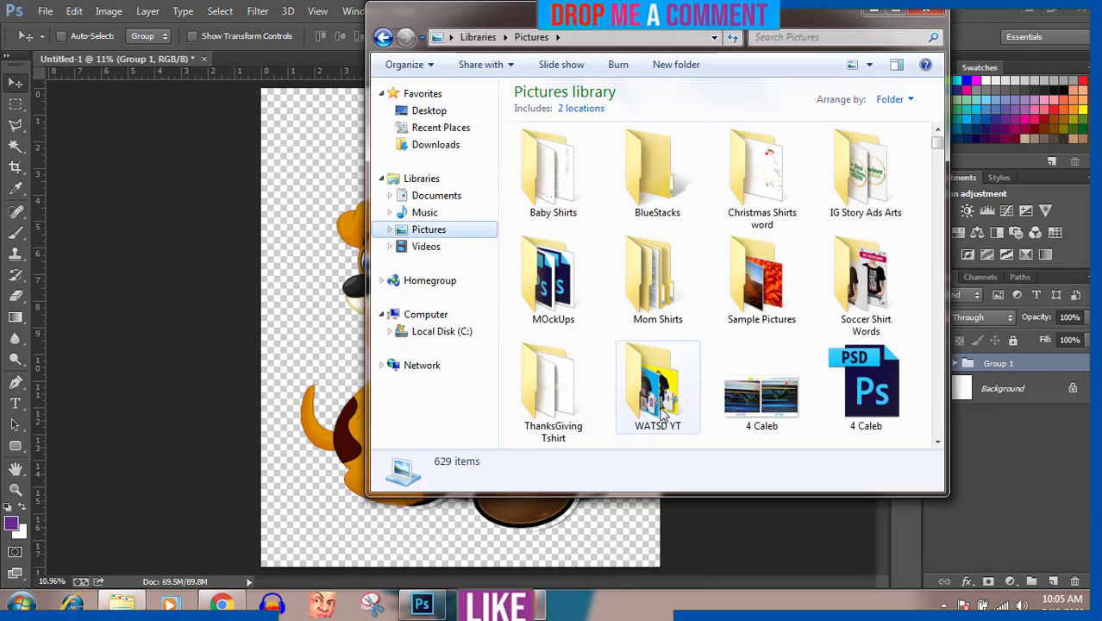
{"action": "left_click", "coordinate": [664, 298]}
{"action": "double_click", "coordinate": [663, 298]}
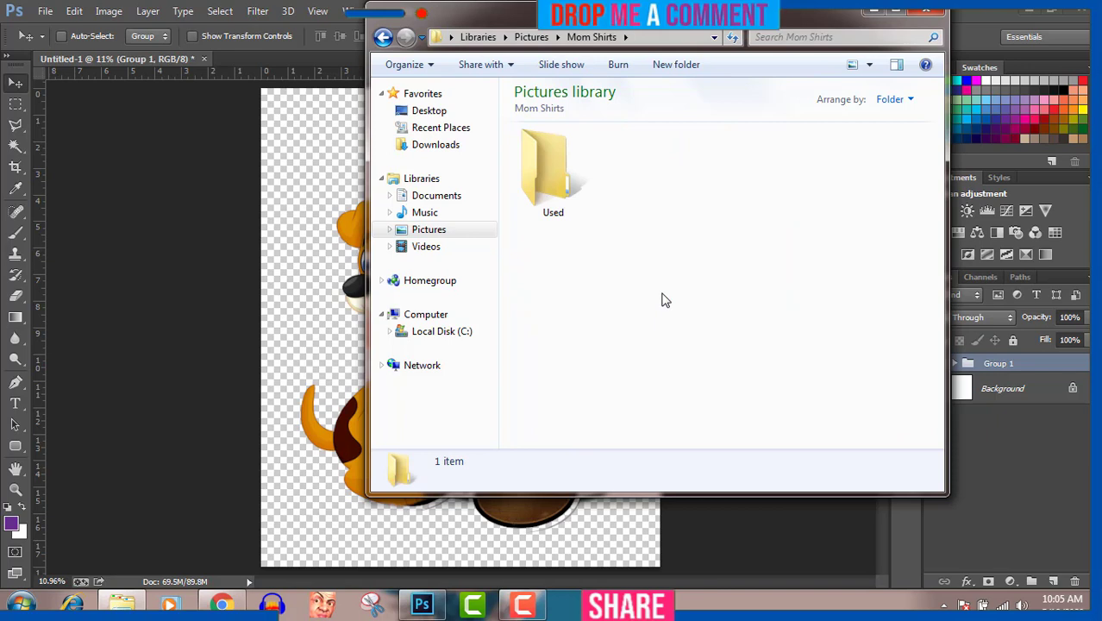
{"action": "left_click", "coordinate": [382, 37]}
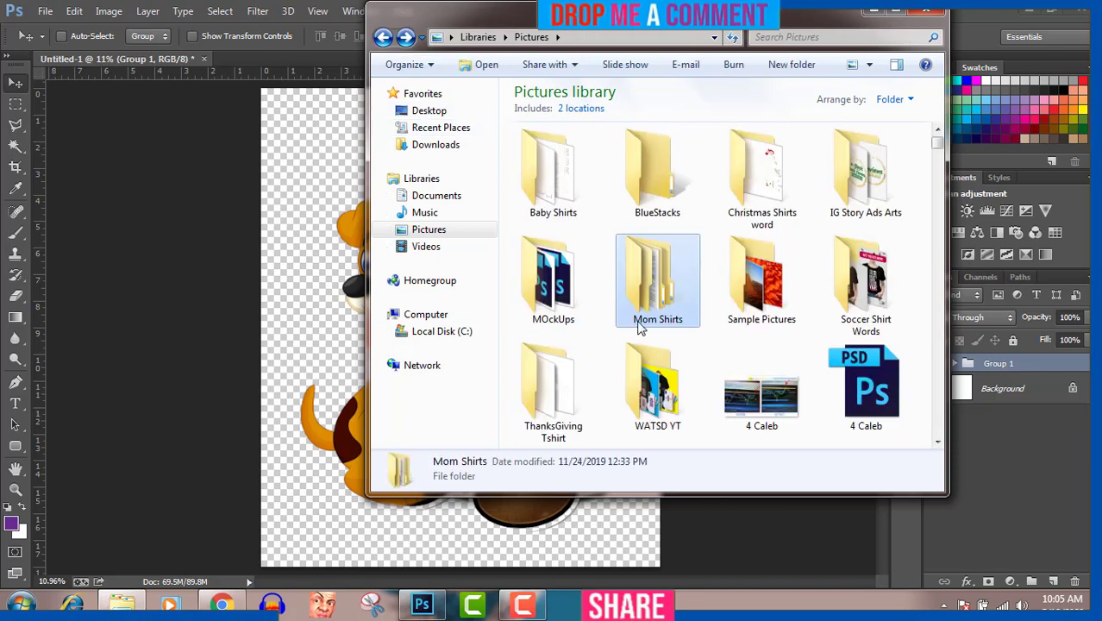
Step: Find the exported Dog and CoffeeCup Happy PNG in the Pictures library, preview it in Windows Photo Viewer, and close the preview
{"action": "left_click", "coordinate": [659, 385]}
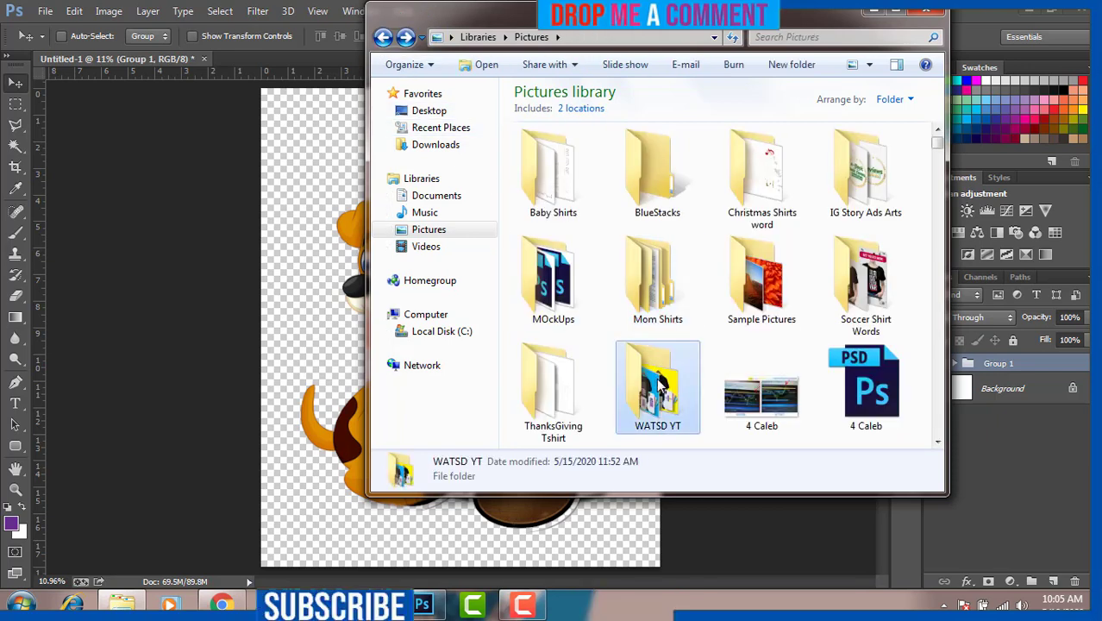
{"action": "type", "text": "do"}
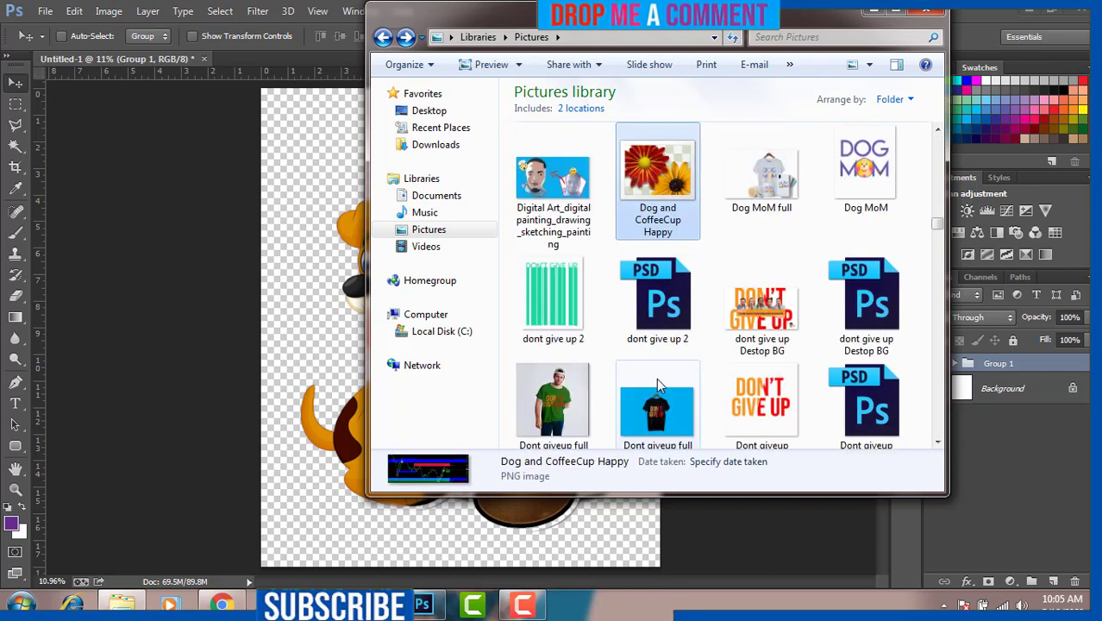
{"action": "double_click", "coordinate": [664, 179]}
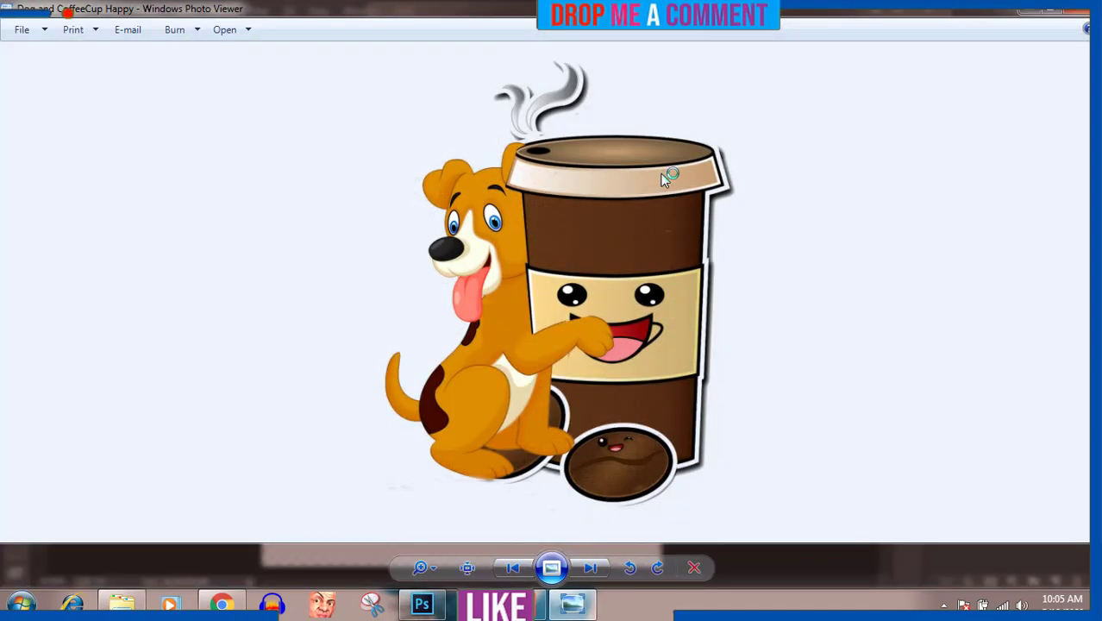
{"action": "left_click", "coordinate": [1077, 10]}
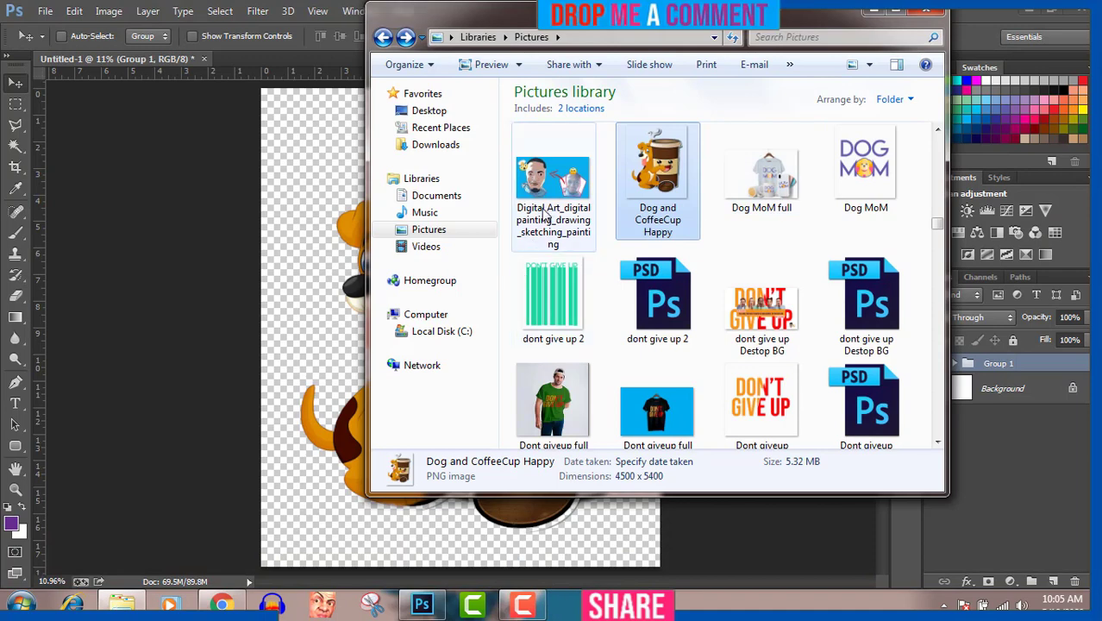
Step: Open the New tshirt mockup on hunger PSD from the MOckUps folder of the Pictures library in Photoshop
{"action": "left_click", "coordinate": [528, 242]}
{"action": "key", "text": "m"}
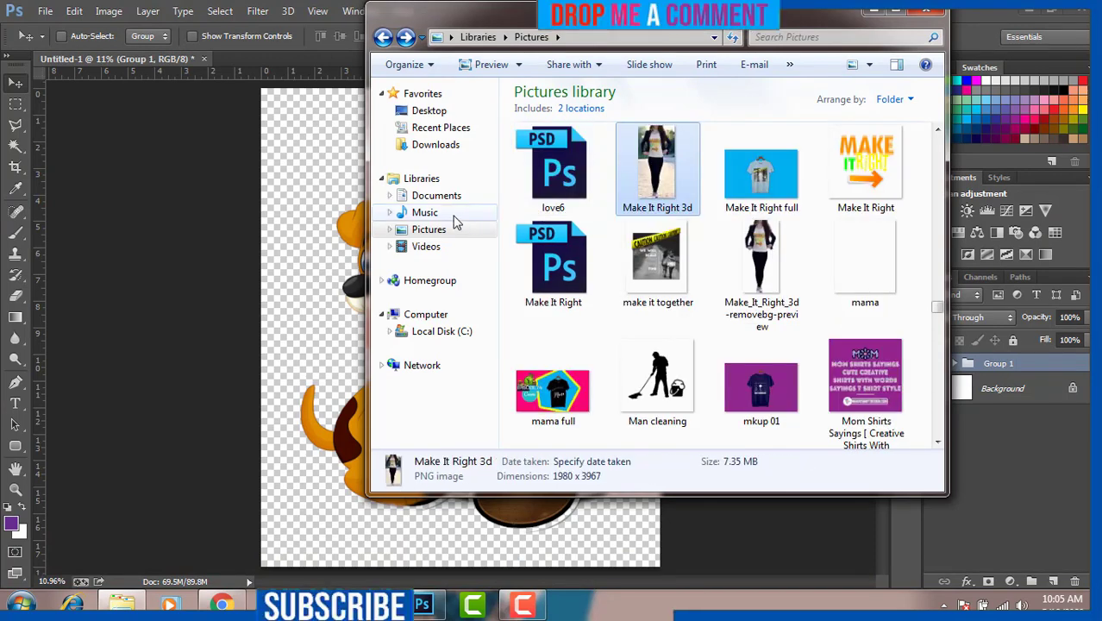
{"action": "left_click", "coordinate": [454, 216]}
{"action": "left_click", "coordinate": [459, 231]}
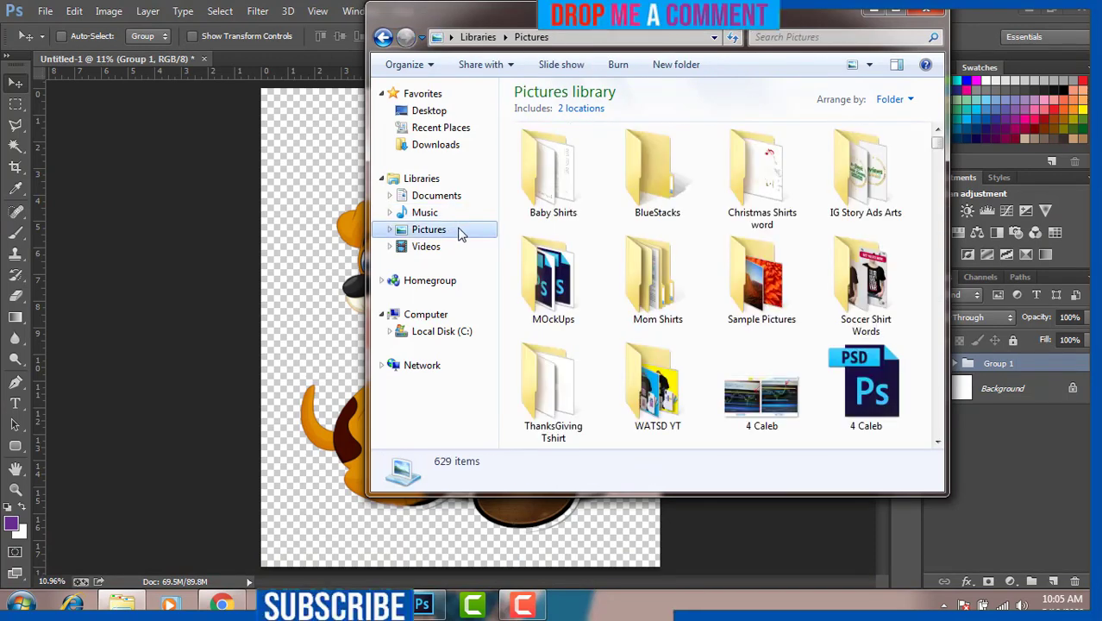
{"action": "double_click", "coordinate": [562, 278]}
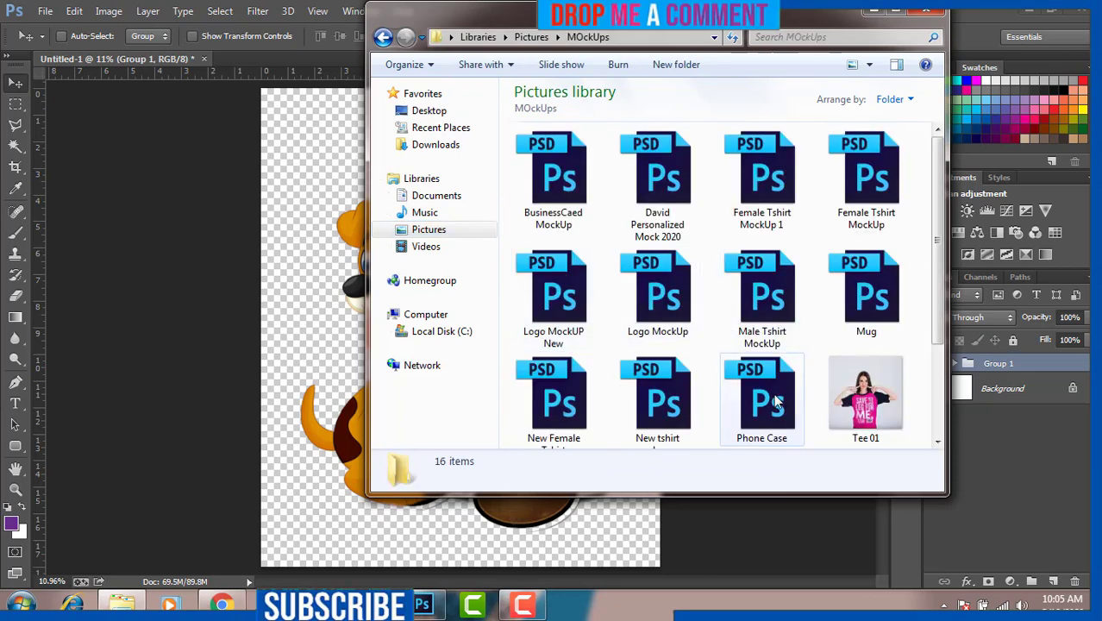
{"action": "scroll", "coordinate": [767, 392], "scroll_direction": "down", "scroll_amount": 1}
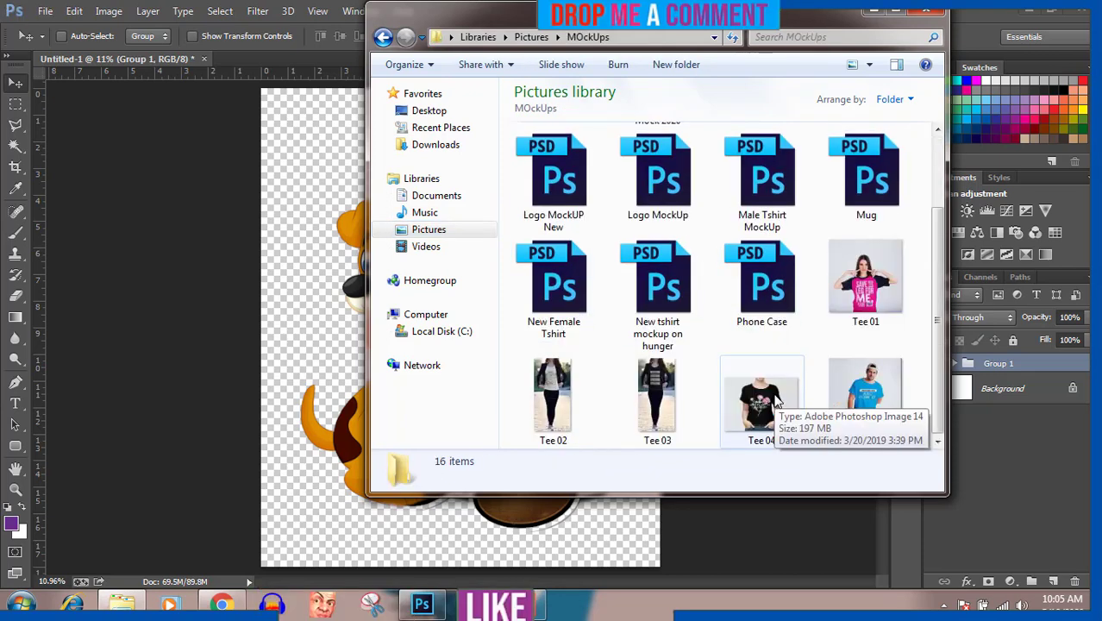
{"action": "double_click", "coordinate": [661, 311]}
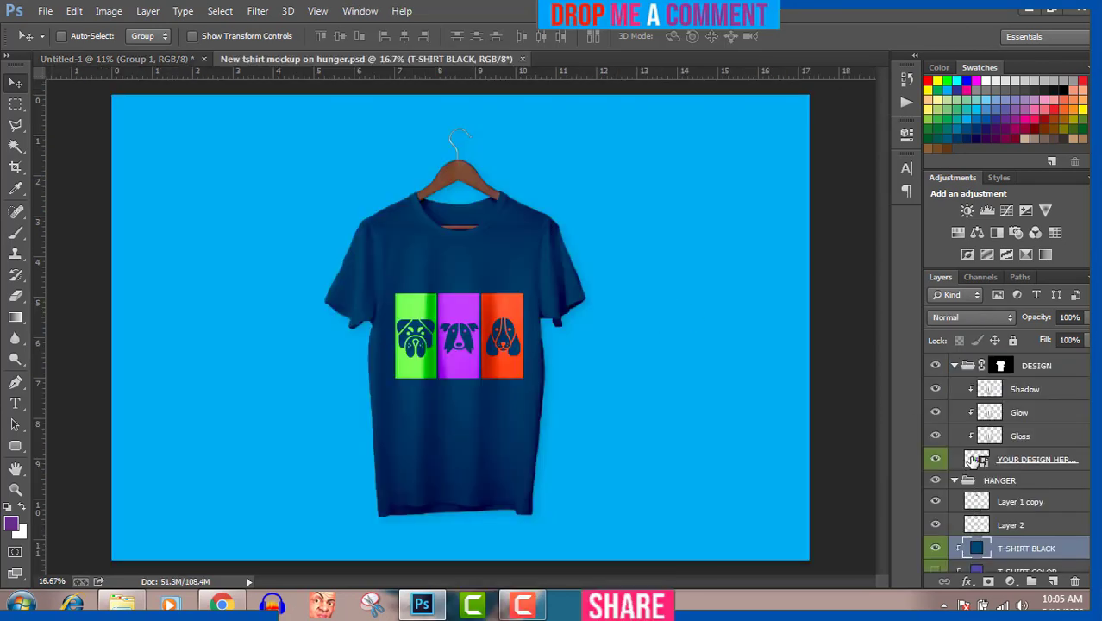
Step: Open the contents of the mockup's YOUR DESIGN HERE smart object and delete its dg c and Bali layers
{"action": "double_click", "coordinate": [976, 460]}
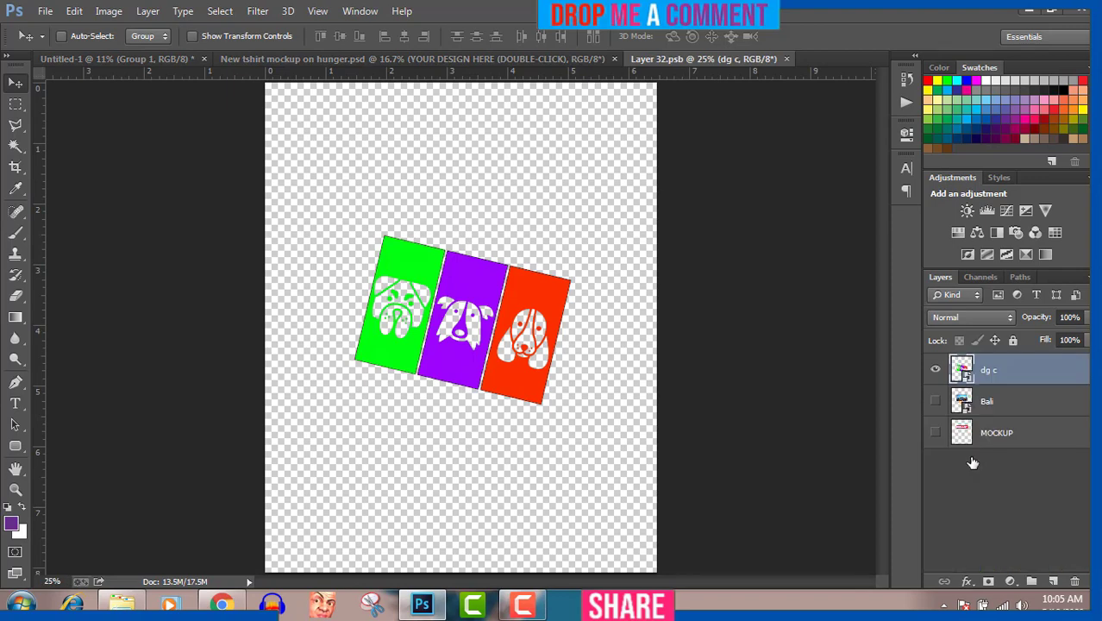
{"action": "key", "text": "Delete"}
{"action": "key", "text": "Delete"}
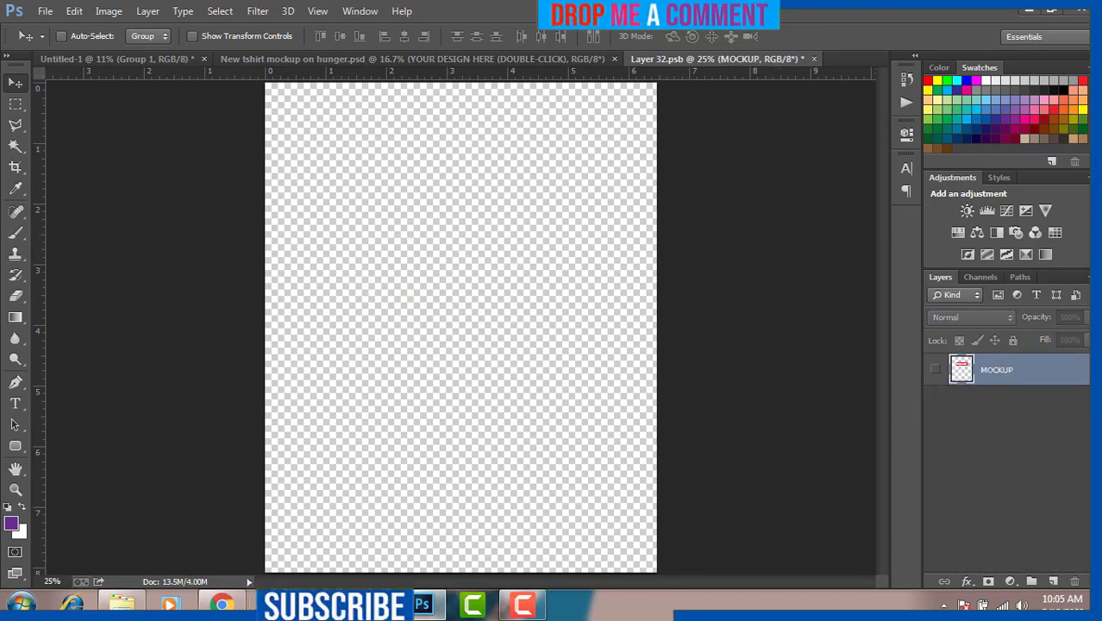
Step: Place the Dog and CoffeeCup Happy PNG from the Pictures library into the smart object document, scaled to about 25%
{"action": "mouse_move", "coordinate": [121, 604]}
{"action": "left_click", "coordinate": [130, 521]}
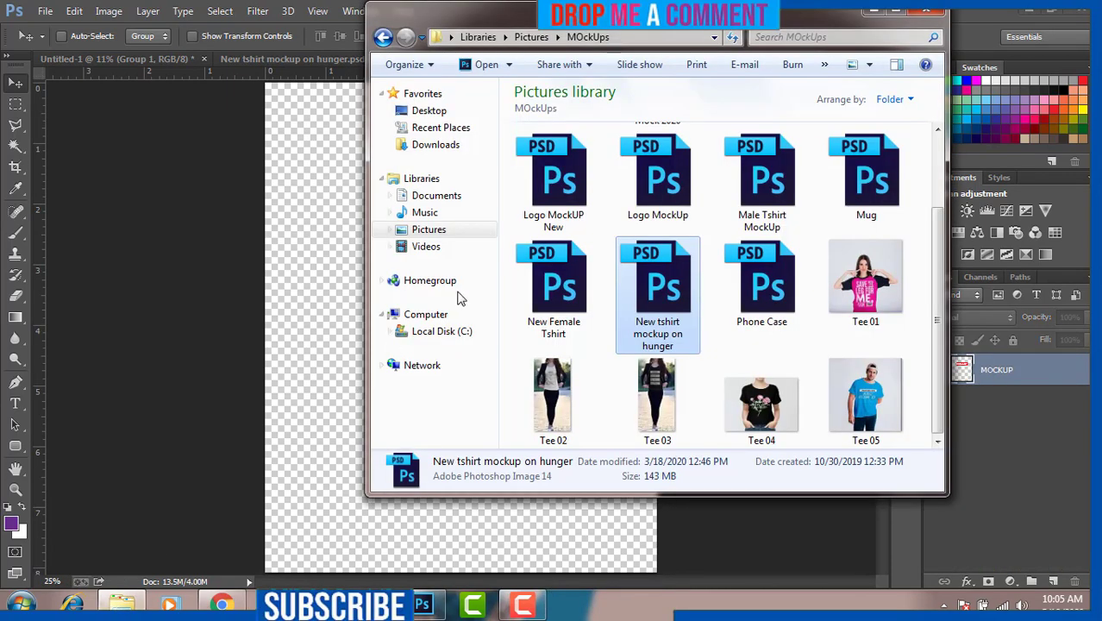
{"action": "left_click", "coordinate": [425, 247]}
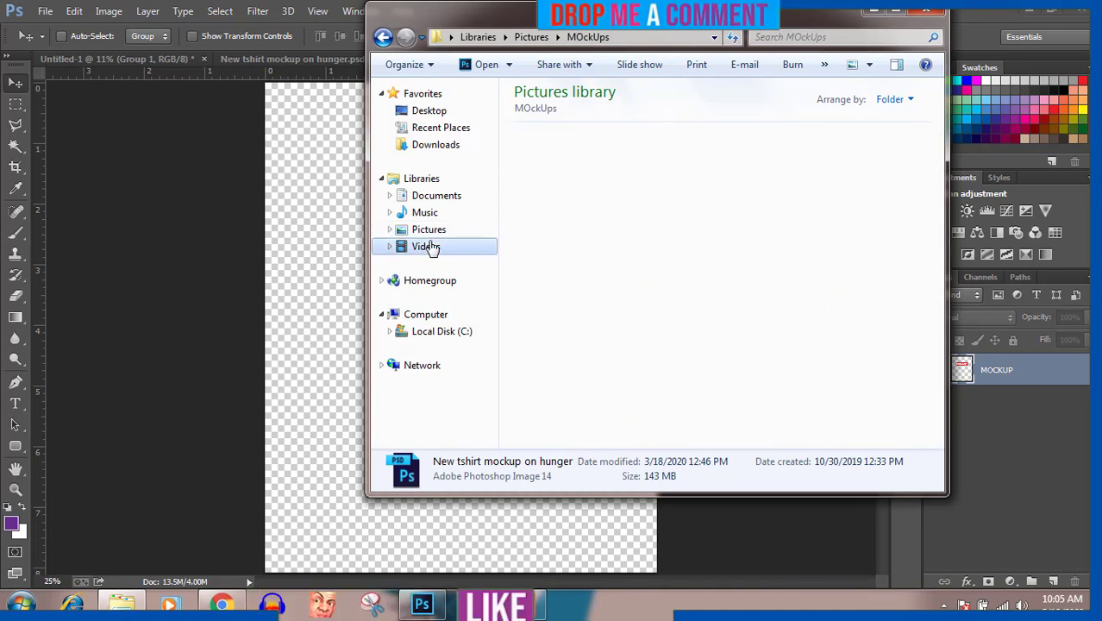
{"action": "left_click", "coordinate": [429, 229]}
{"action": "left_click", "coordinate": [539, 310]}
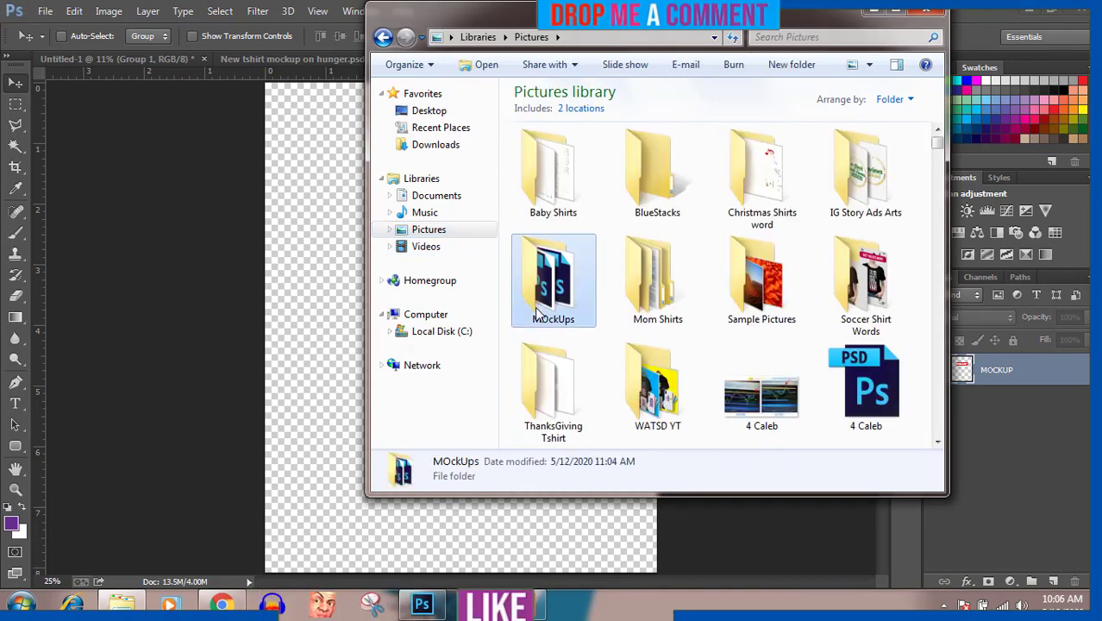
{"action": "scroll", "coordinate": [536, 312], "scroll_direction": "down", "scroll_amount": 5}
{"action": "left_click", "coordinate": [677, 222]}
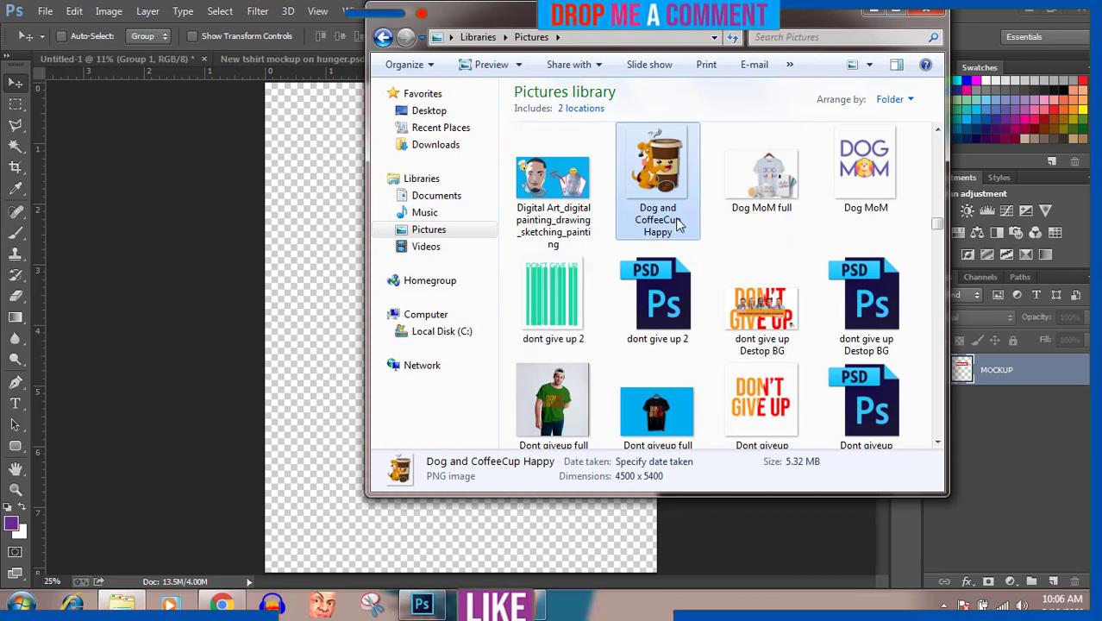
{"action": "left_click_drag", "start_coordinate": [677, 223], "coordinate": [333, 269]}
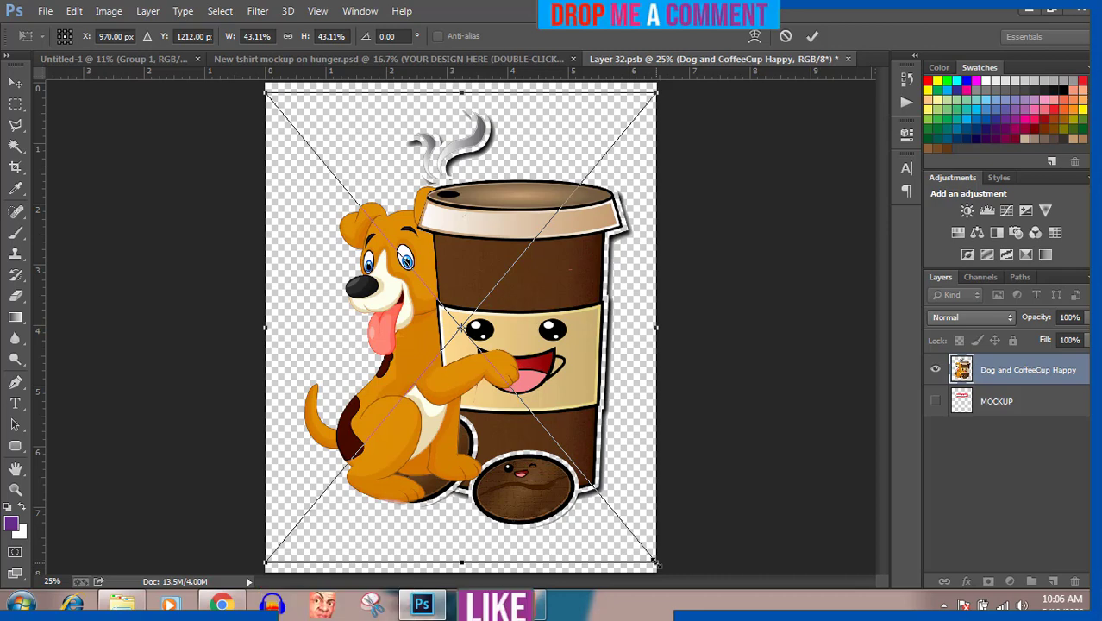
{"action": "left_click_drag", "start_coordinate": [655, 562], "coordinate": [576, 461]}
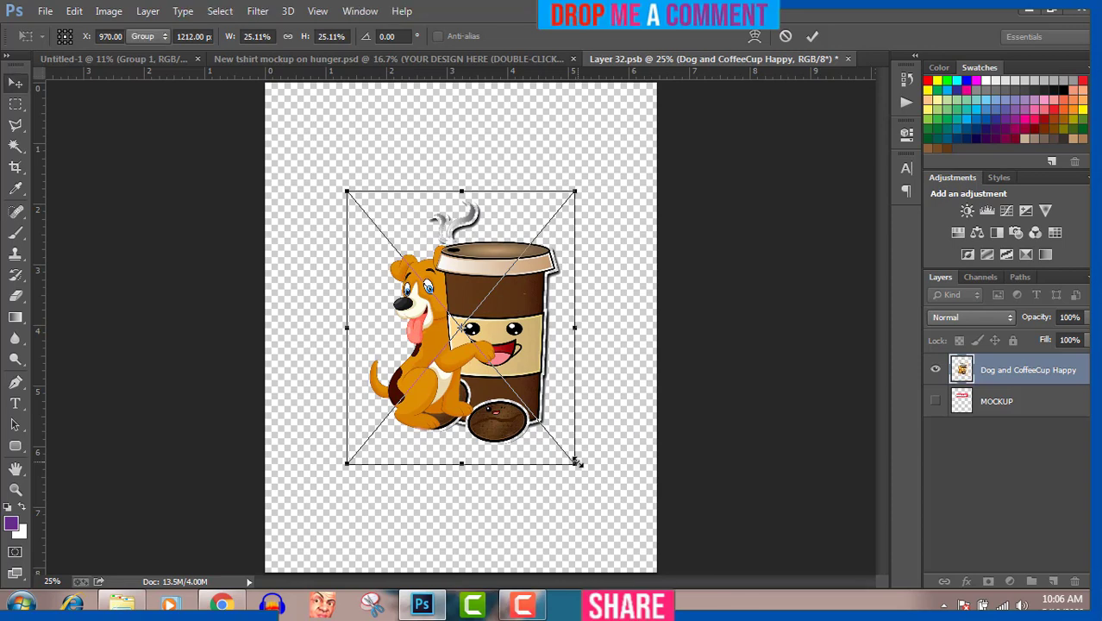
{"action": "key", "text": "Return"}
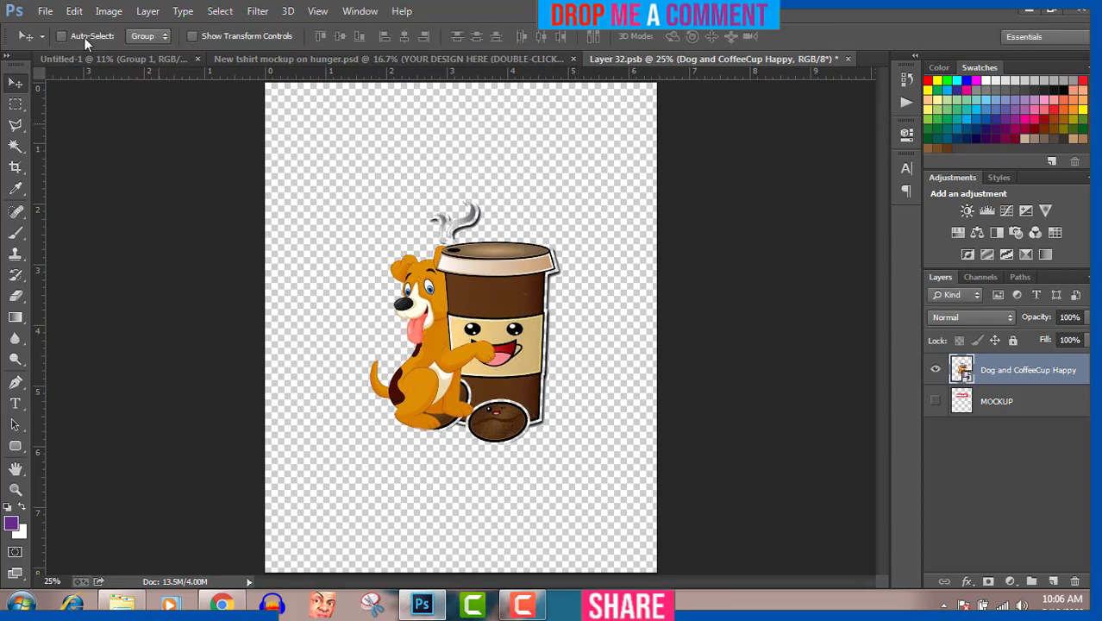
Step: Save the edited smart object contents and return to the T-shirt mockup document
{"action": "left_click", "coordinate": [44, 11]}
{"action": "left_click", "coordinate": [81, 190]}
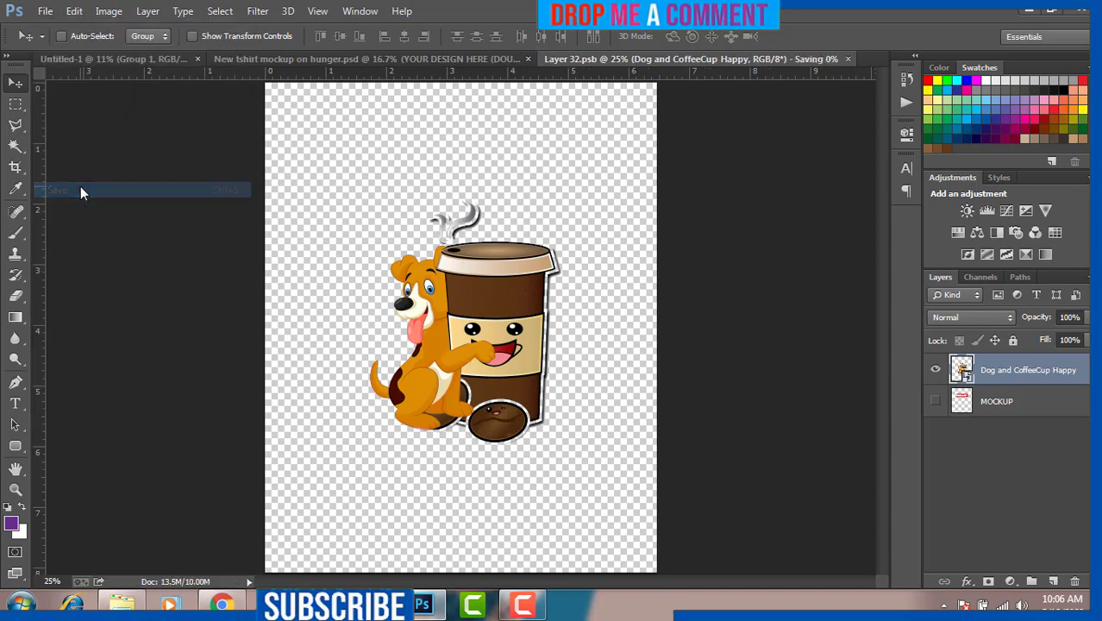
{"action": "left_click", "coordinate": [419, 60]}
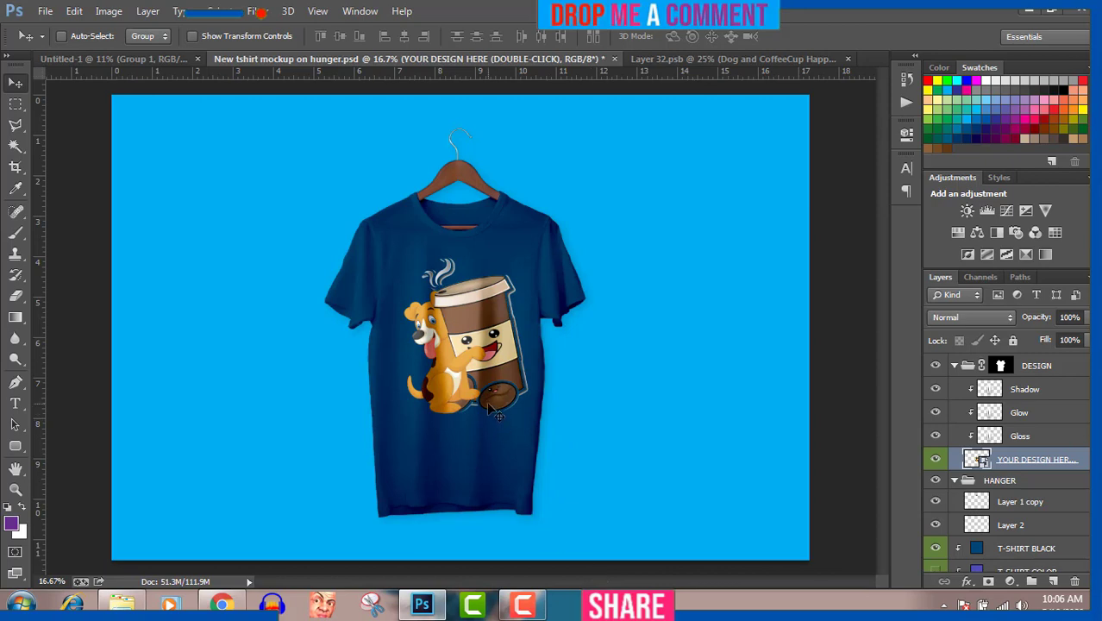
Step: Shift the dog and coffee cup design slightly to the left to centre it on the T-shirt's chest
{"action": "left_click_drag", "start_coordinate": [490, 376], "coordinate": [485, 382]}
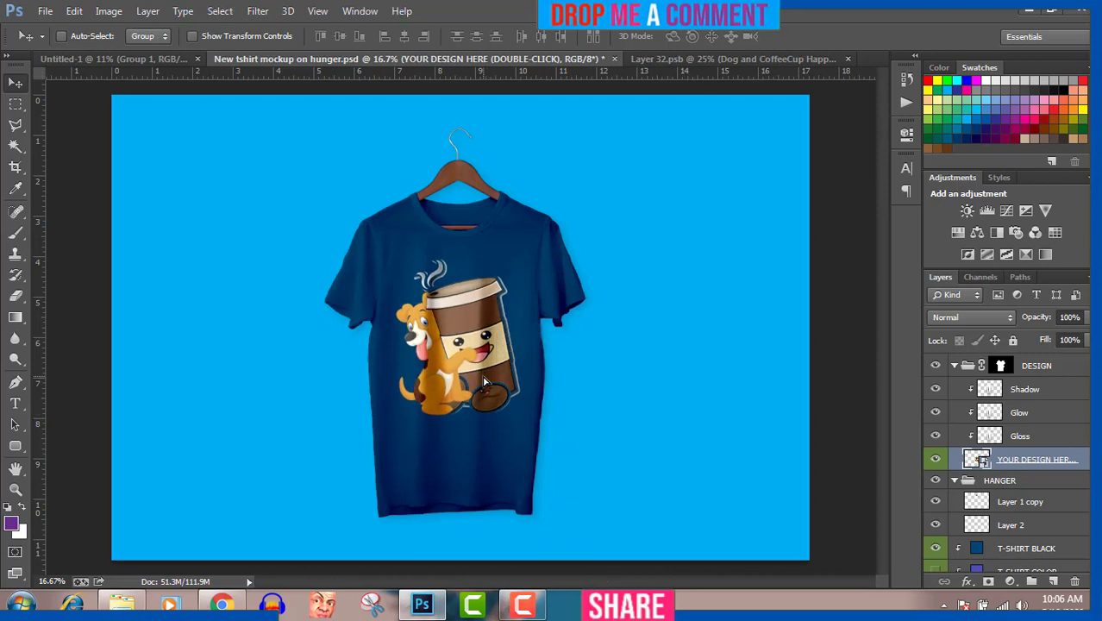
{"action": "key", "text": "shift+Down"}
{"action": "key", "text": "shift+Down"}
{"action": "key", "text": "shift+Down"}
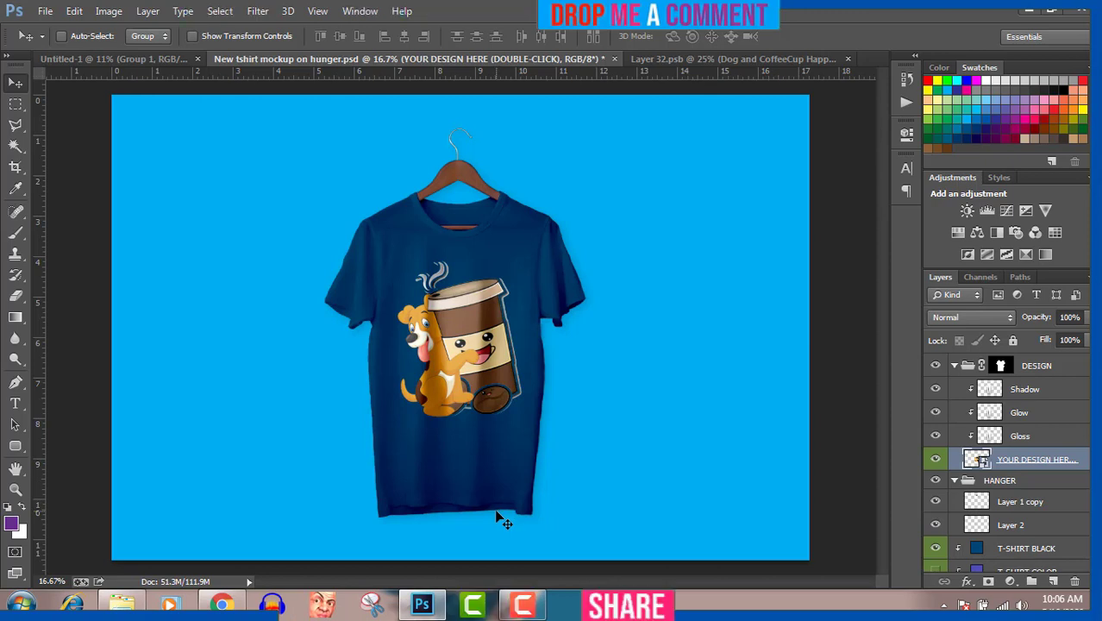
{"action": "left_click", "coordinate": [523, 606]}
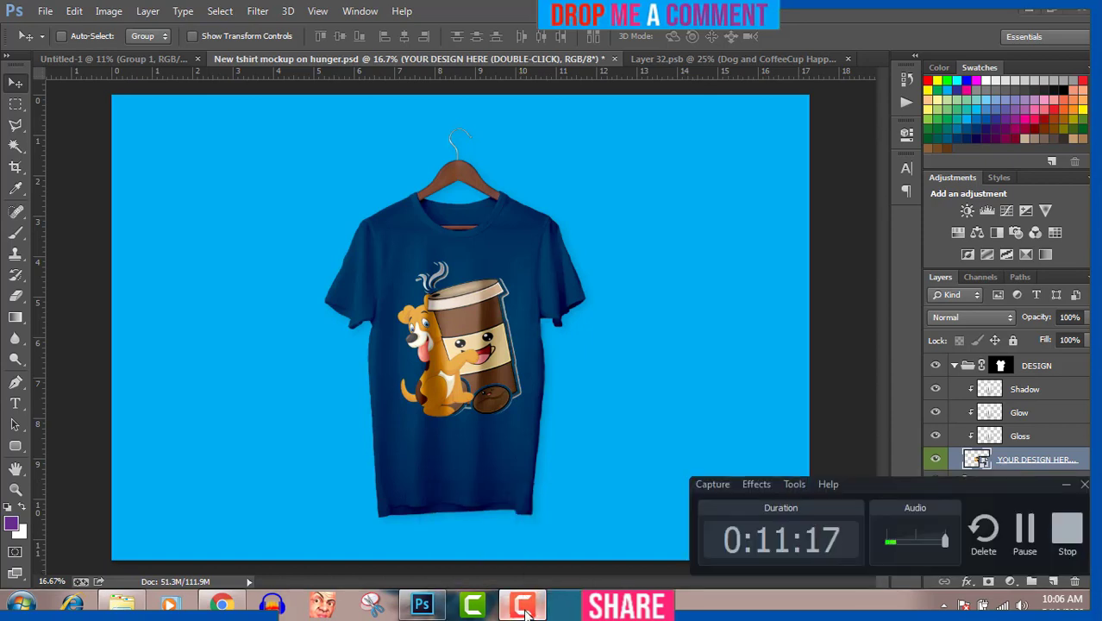